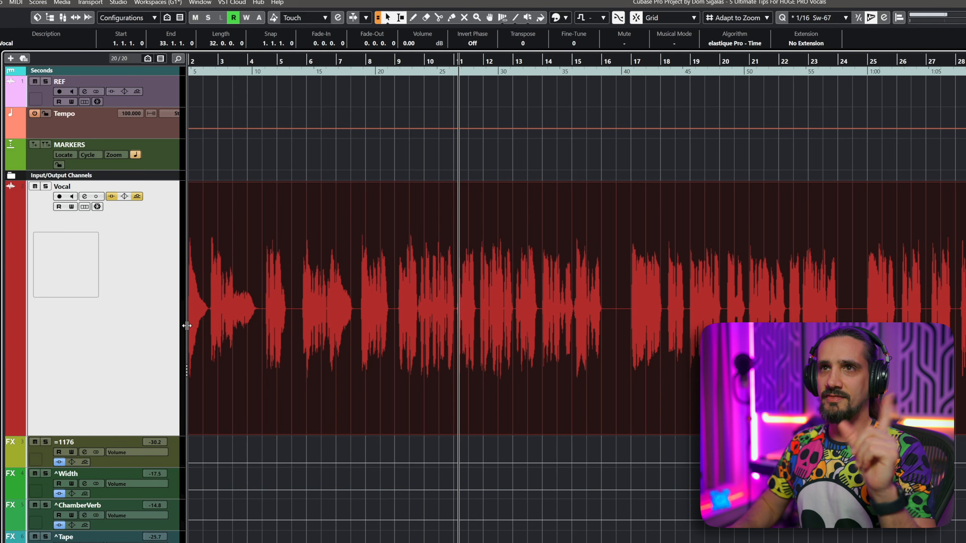
- Play the project and compare the Vocal track with its inserts bypassed and active, and stop playback
{"action": "key", "text": "KP_0"}
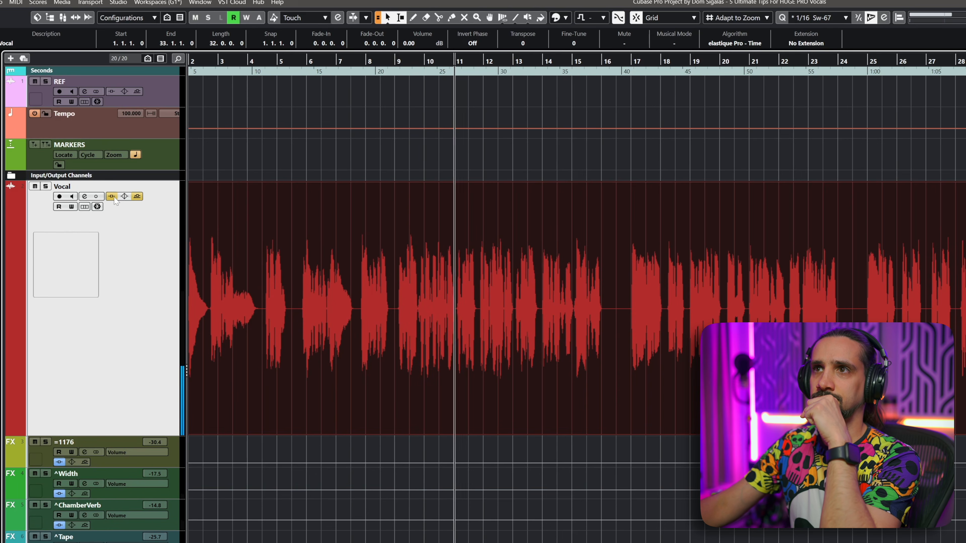
{"action": "key", "text": "space"}
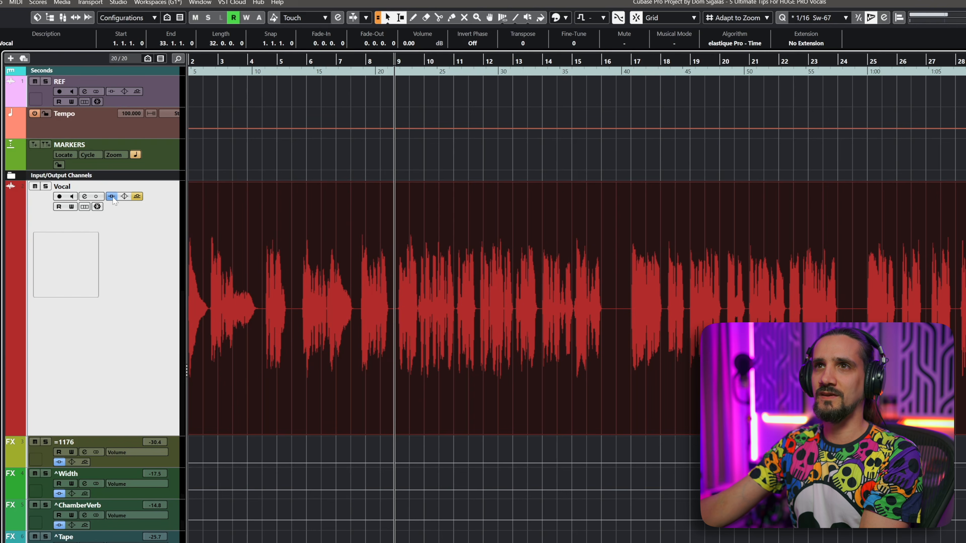
{"action": "key", "text": "space"}
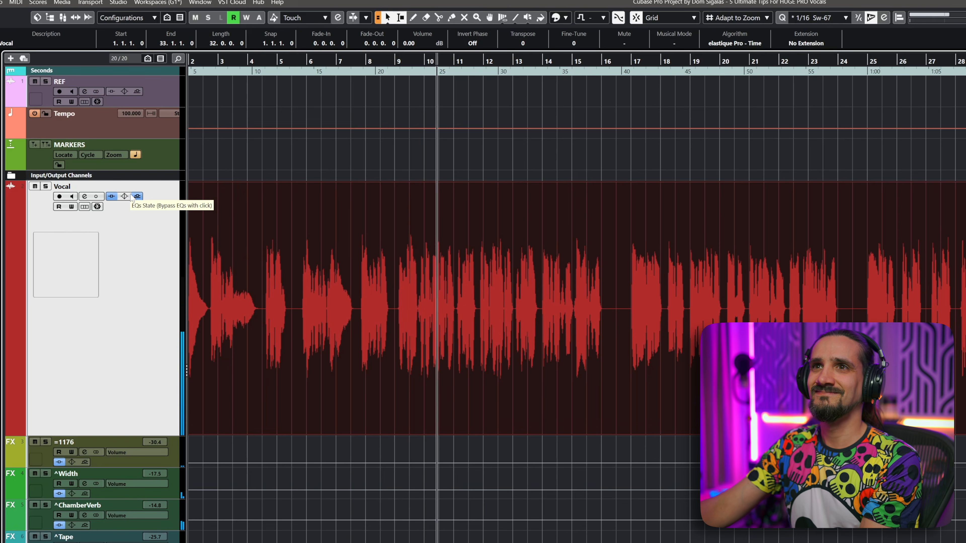
{"action": "left_click", "coordinate": [112, 197]}
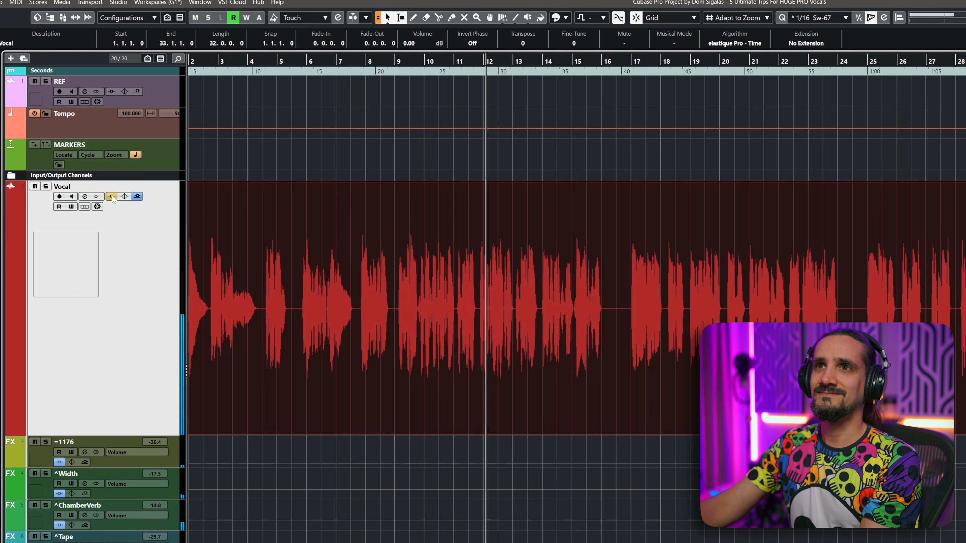
{"action": "left_click", "coordinate": [112, 196]}
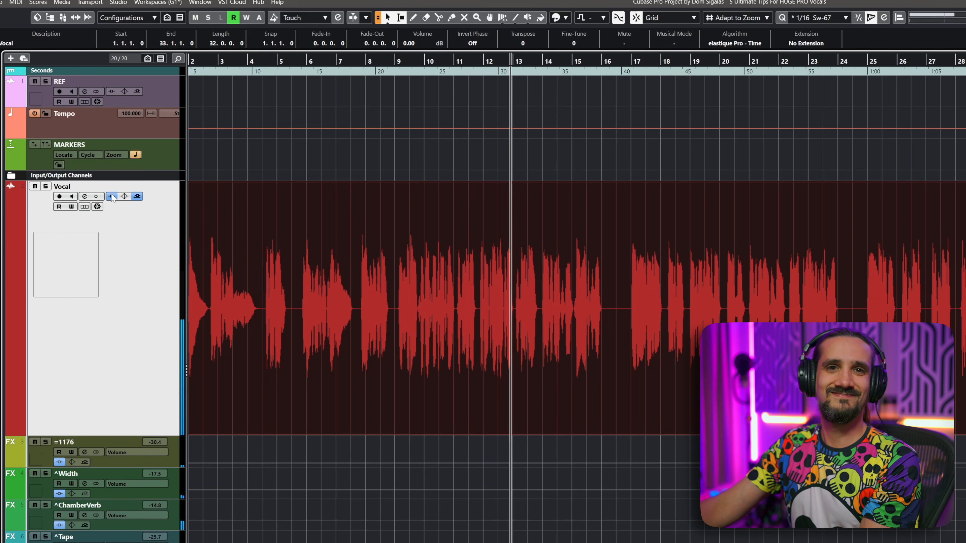
{"action": "key", "text": "space"}
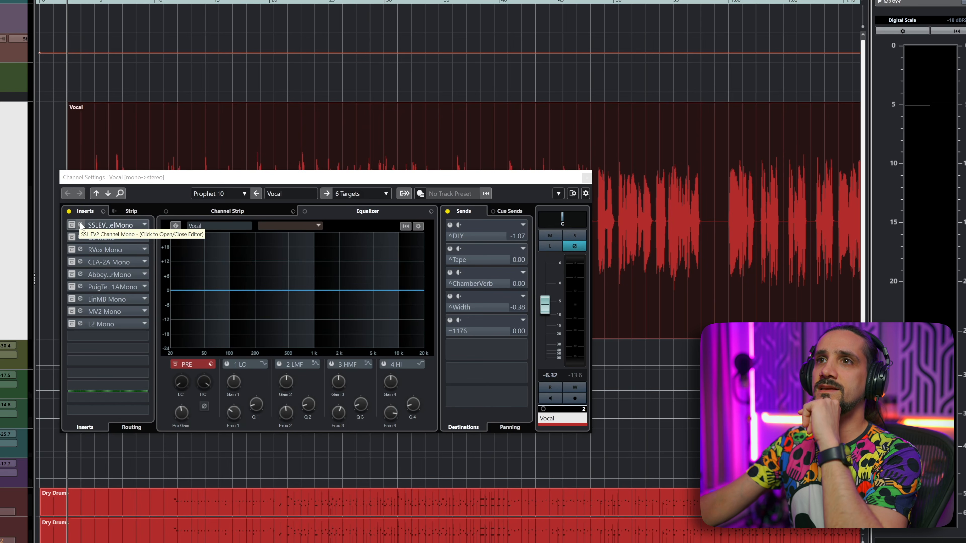
- Open the SSL EV2 Channel on the Vocal's first insert and slightly adjust its high-pass filter frequency
{"action": "left_click", "coordinate": [81, 225]}
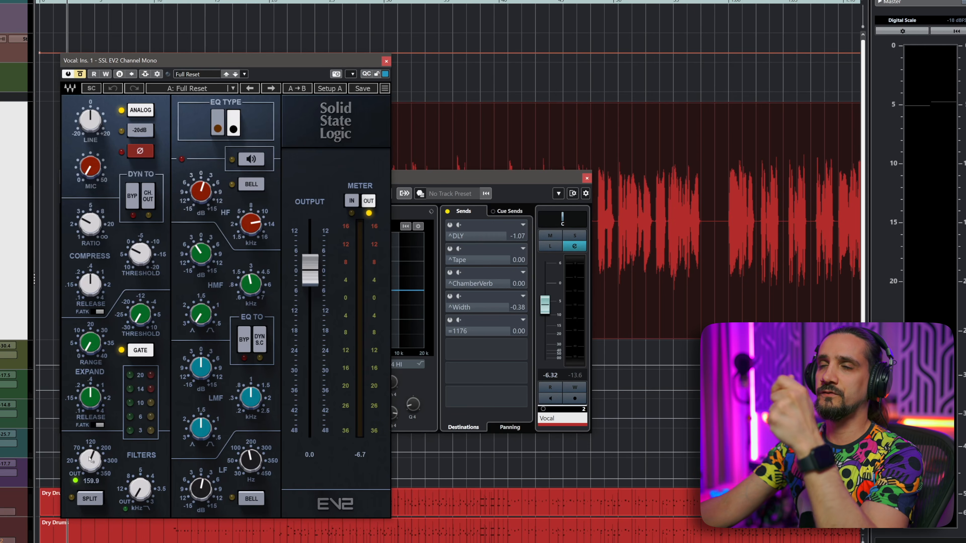
{"action": "left_click_drag", "start_coordinate": [96, 458], "coordinate": [96, 455]}
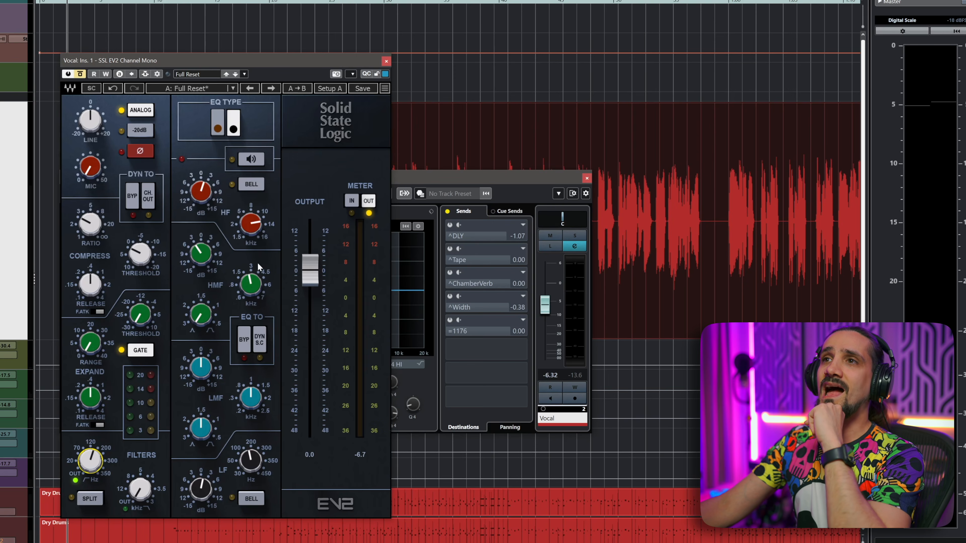
{"action": "mouse_move", "coordinate": [200, 197]}
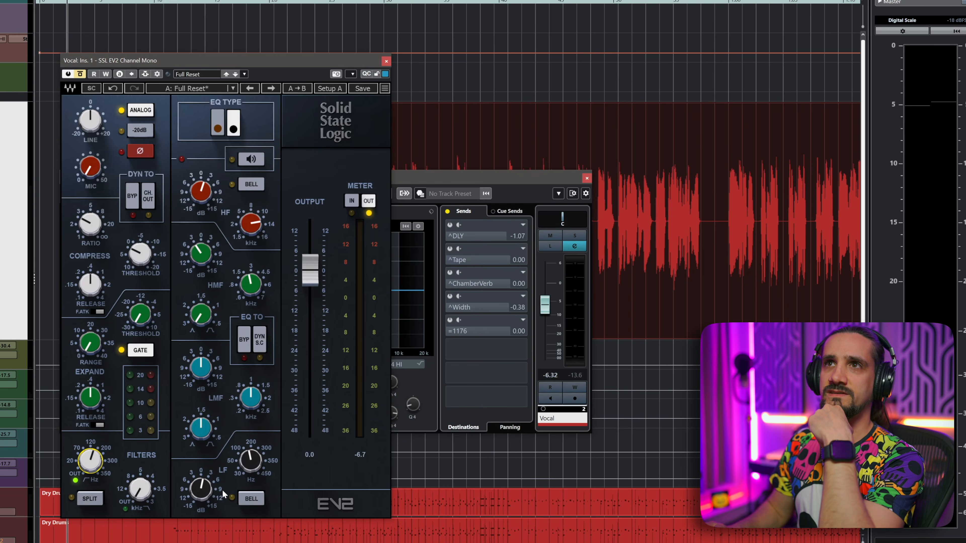
- Play the full mix while switching the SSL EV2 Channel between bypassed and active, leave it active, and stop playback
{"action": "key", "text": "space"}
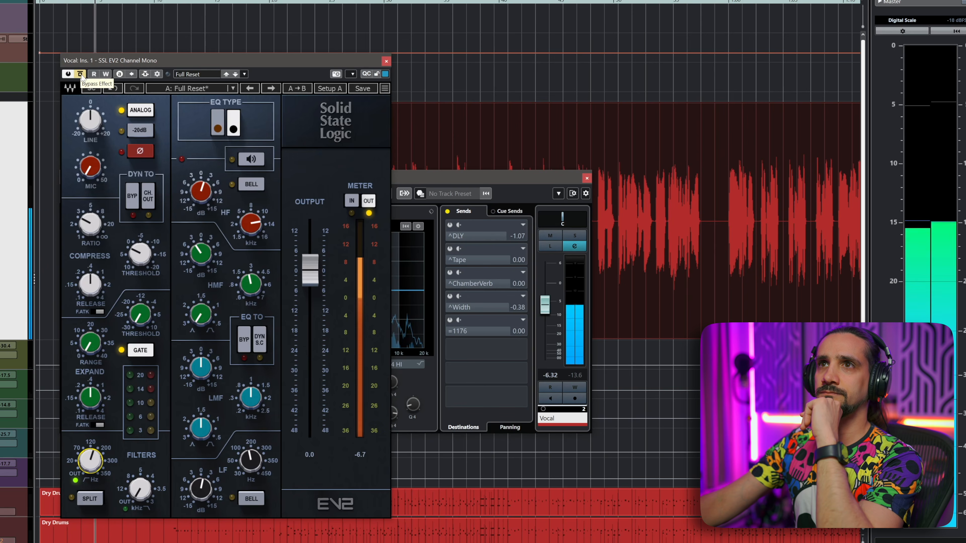
{"action": "left_click", "coordinate": [80, 75]}
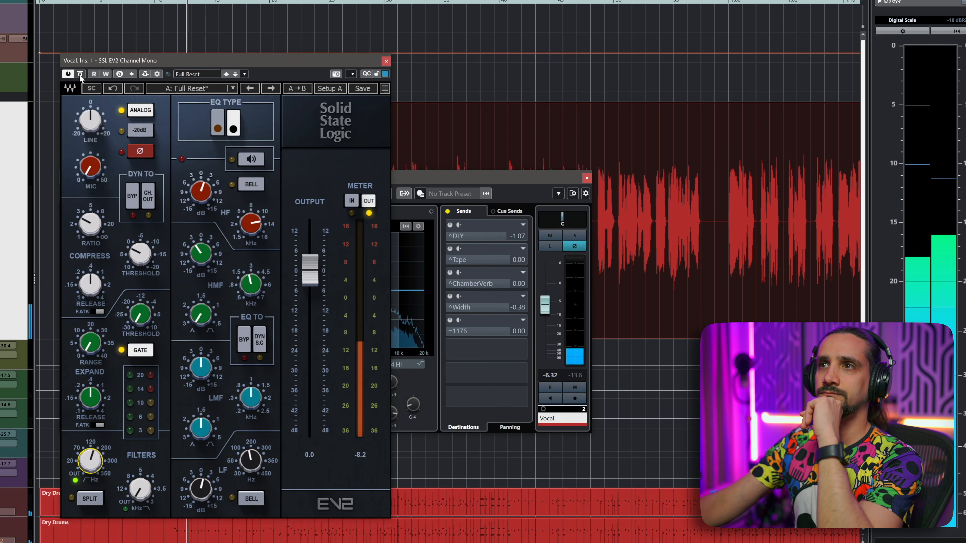
{"action": "left_click", "coordinate": [79, 74]}
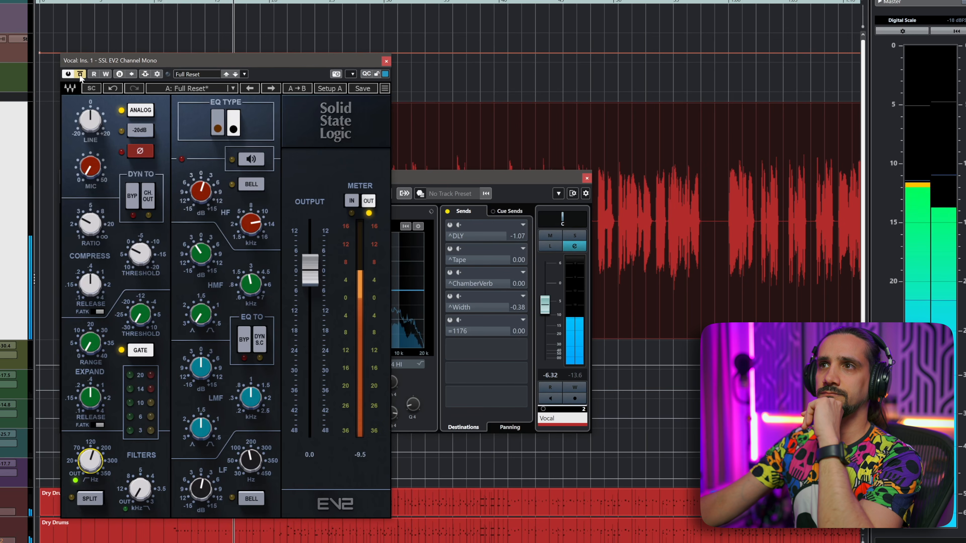
{"action": "left_click", "coordinate": [79, 74]}
{"action": "key", "text": "space"}
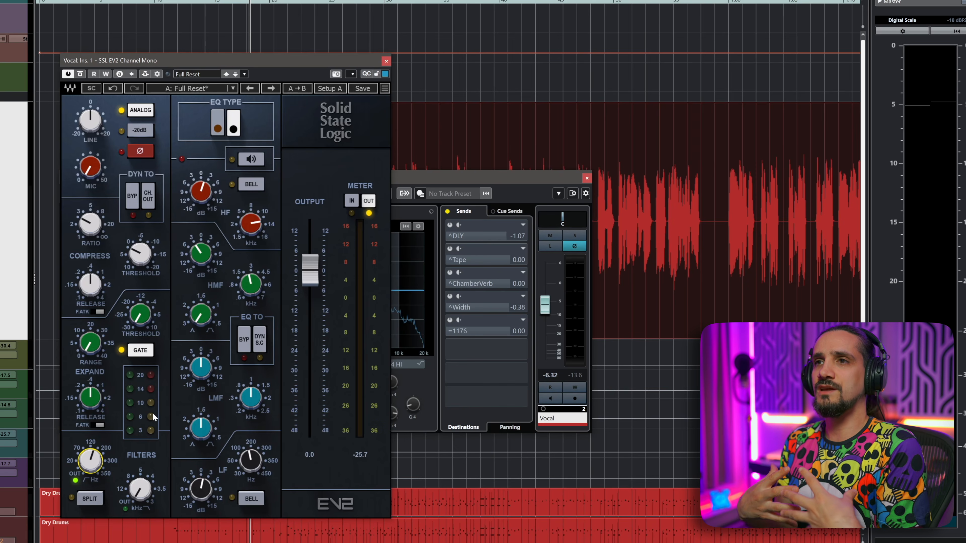
- Play the Vocal soloed and compare it with the SSL EV2 Channel bypassed
{"action": "key", "text": "space"}
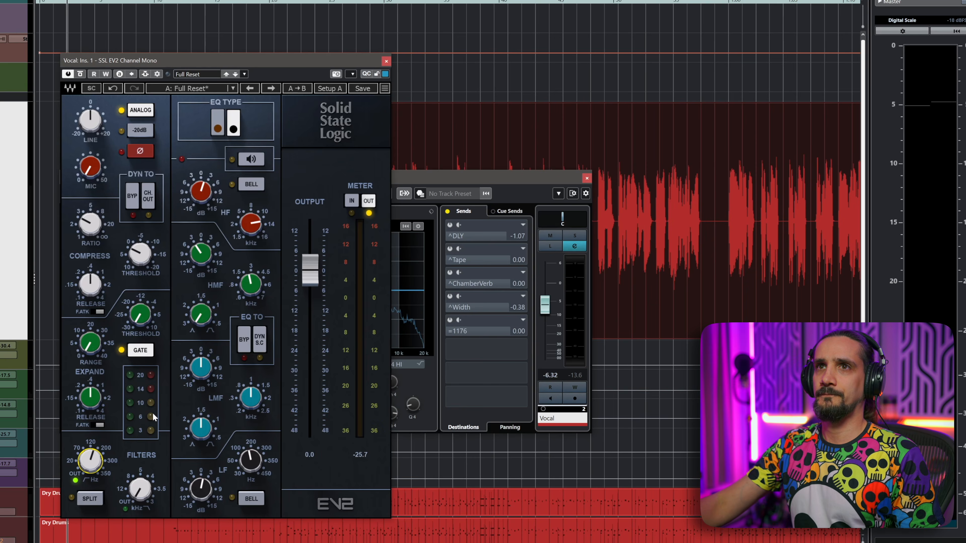
{"action": "key", "text": "s"}
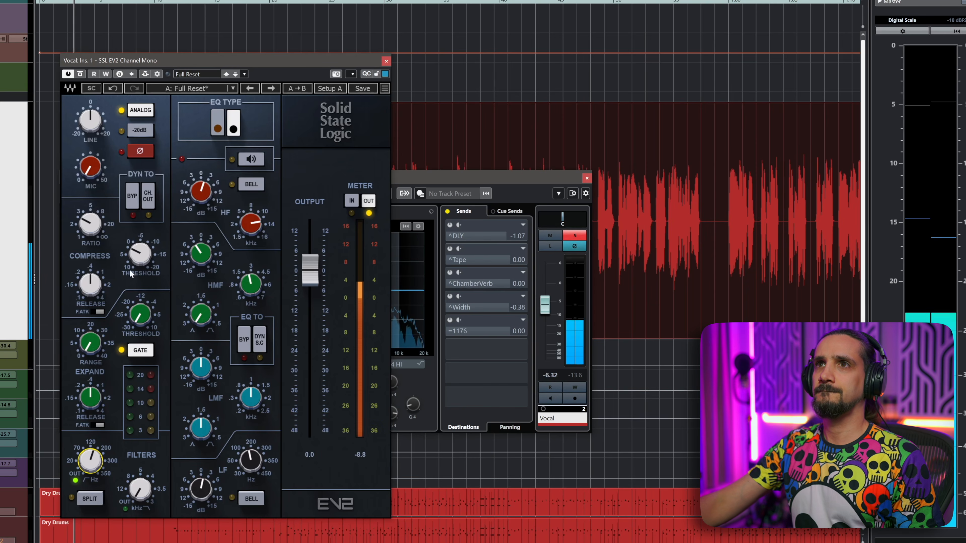
{"action": "left_click", "coordinate": [80, 74]}
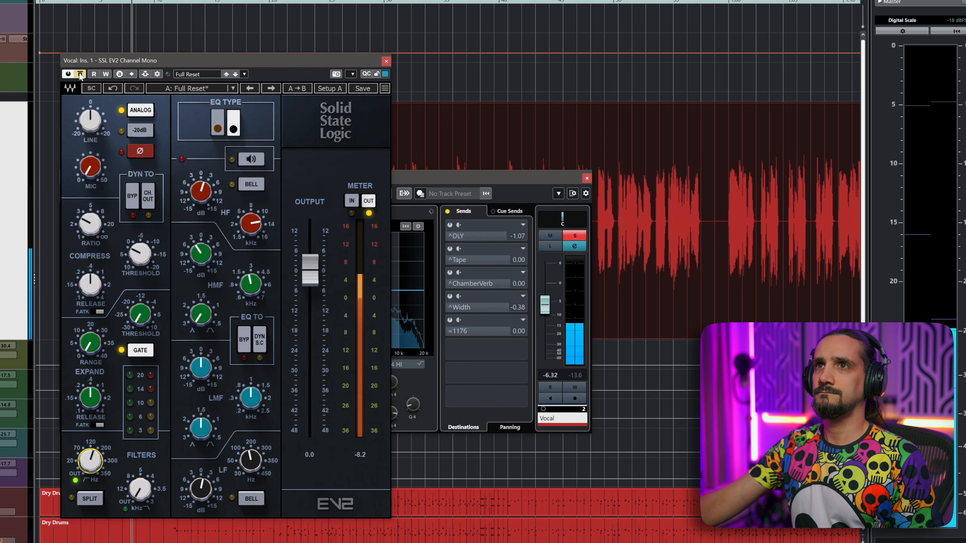
- Fine-tune the HF and LF gain in the Vocal's SSL EV2 Channel and close the plug-in
{"action": "left_click_drag", "start_coordinate": [201, 192], "coordinate": [201, 187]}
{"action": "left_click_drag", "start_coordinate": [201, 489], "coordinate": [200, 489]}
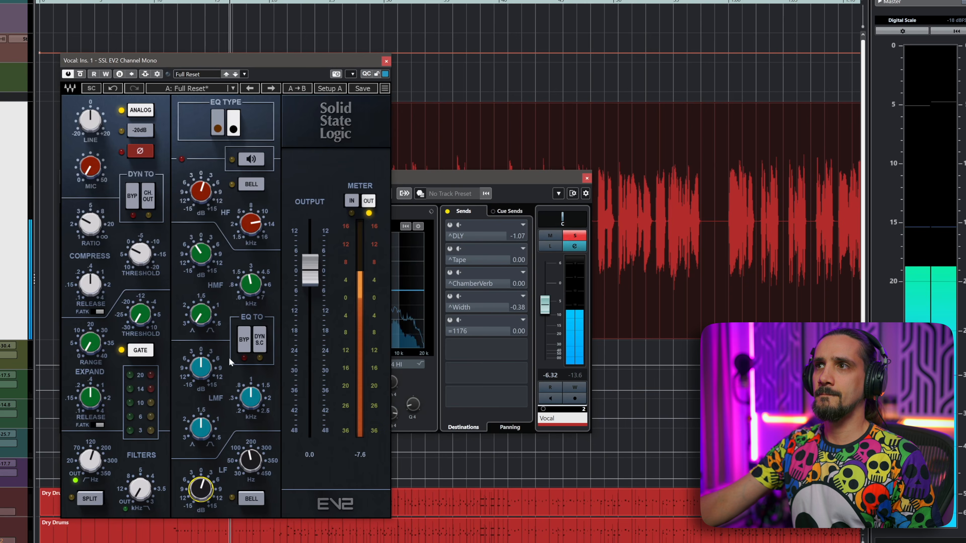
{"action": "left_click", "coordinate": [386, 60]}
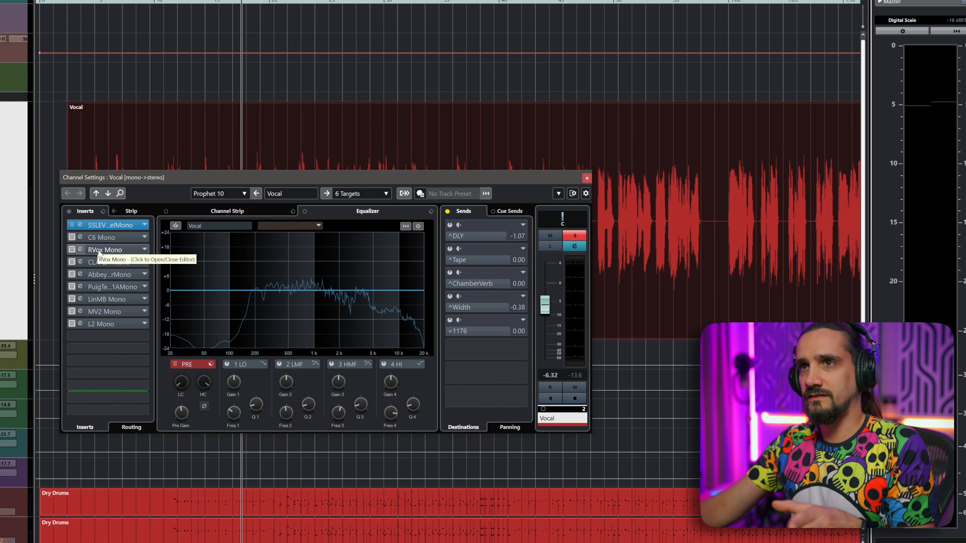
- Open the C6 on the Vocal's second insert, bypass it during playback, and move its window slightly lower
{"action": "left_click", "coordinate": [80, 237]}
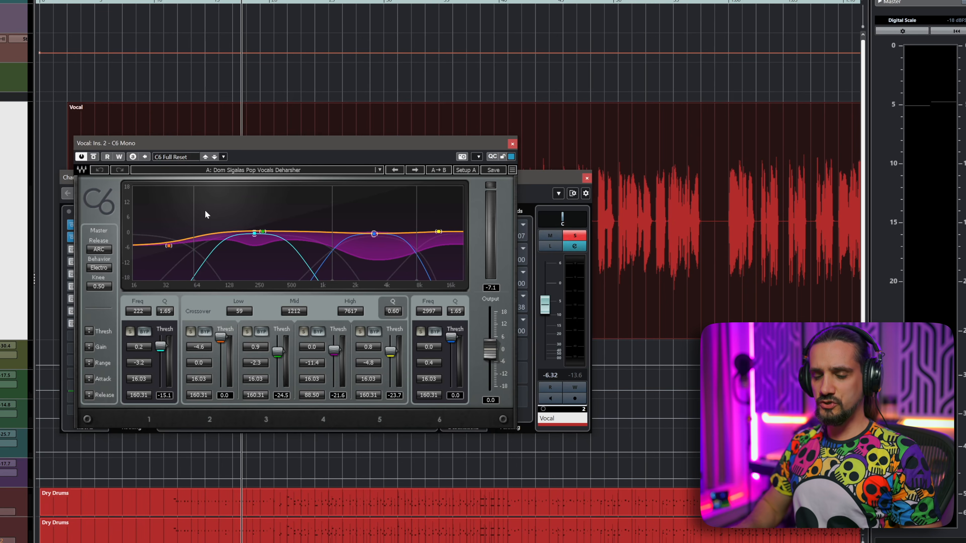
{"action": "key", "text": "l"}
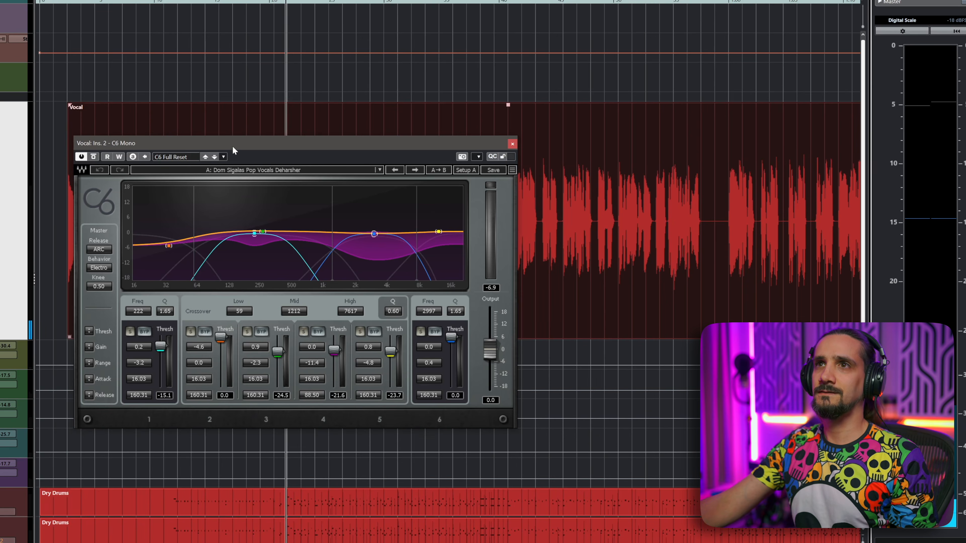
{"action": "left_click", "coordinate": [94, 157]}
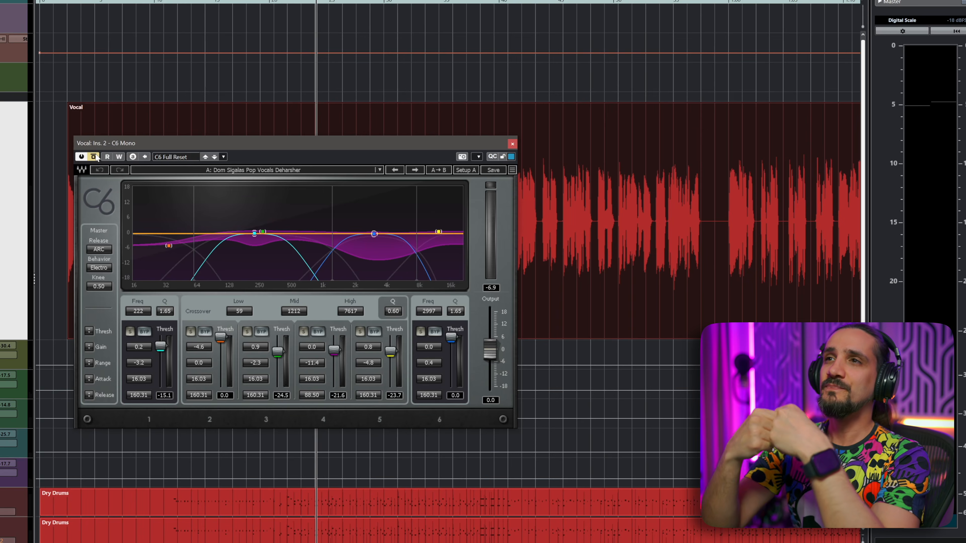
{"action": "key", "text": "KP_Subtract"}
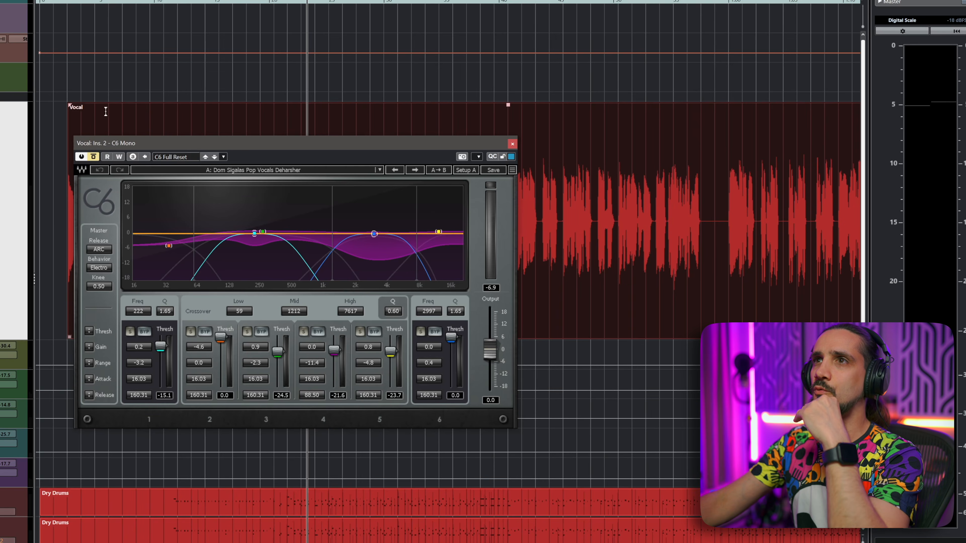
{"action": "left_click_drag", "start_coordinate": [178, 140], "coordinate": [174, 167]}
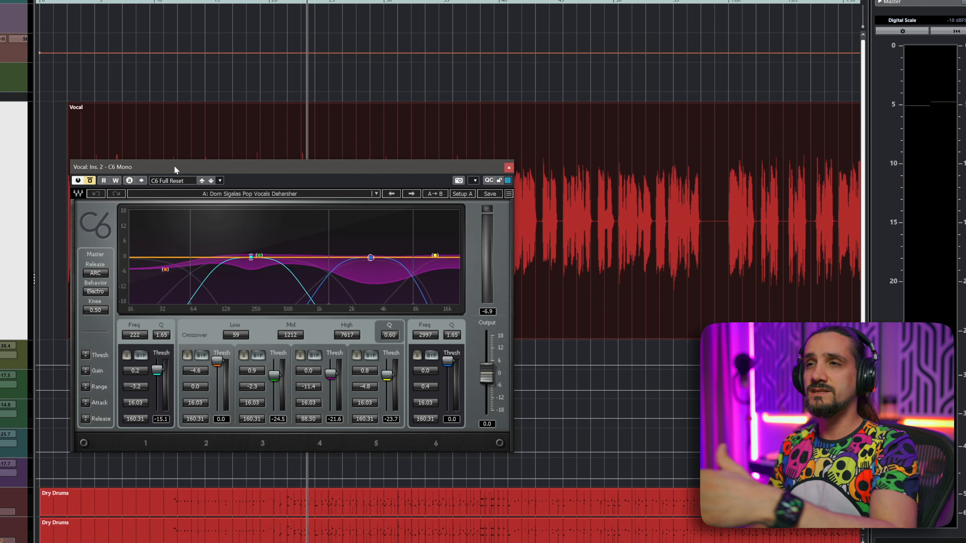
- Play the Vocal with the C6 bypassed, reactivate the C6, and play it again for comparison
{"action": "key", "text": "space"}
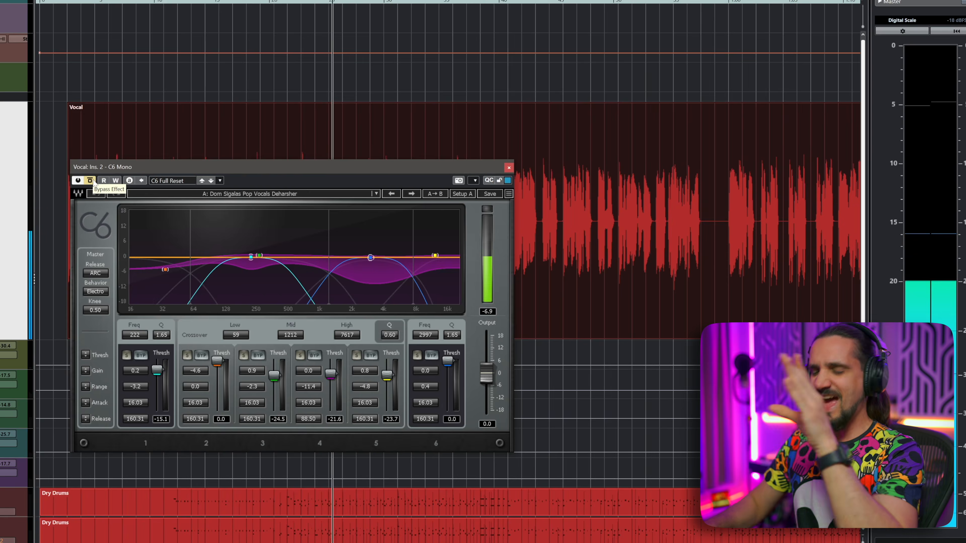
{"action": "key", "text": "space"}
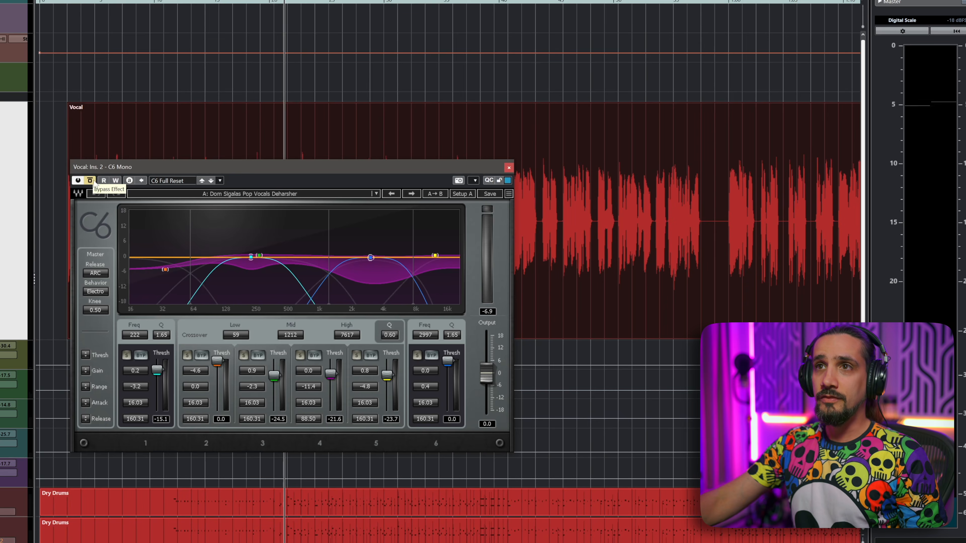
{"action": "left_click", "coordinate": [94, 182]}
{"action": "key", "text": "space"}
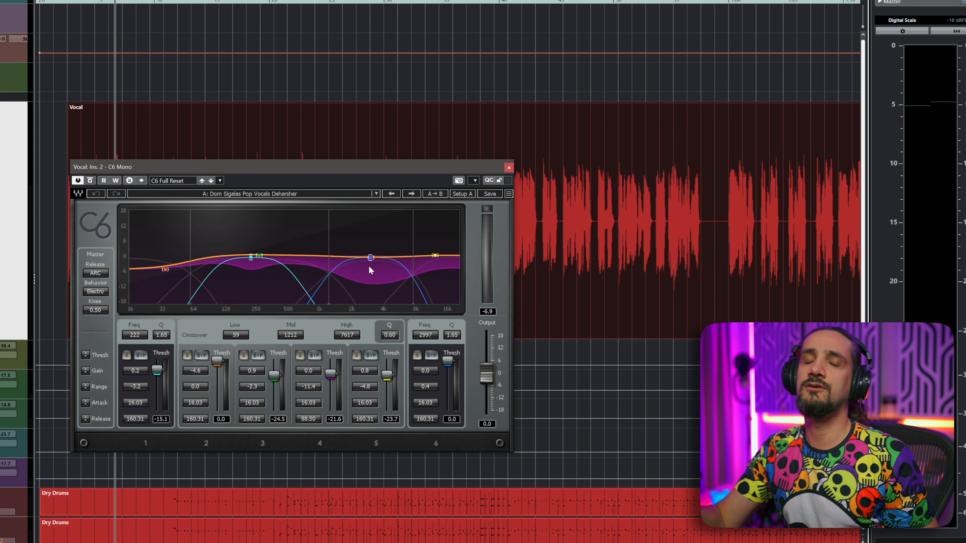
{"action": "key", "text": "space"}
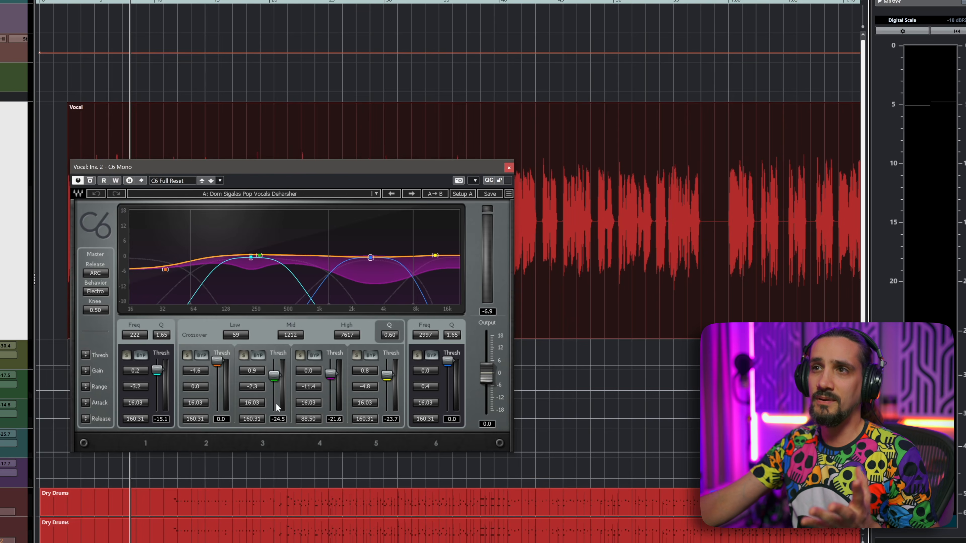
- Adjust the range of band 4 in the Vocal's C6
{"action": "left_click", "coordinate": [589, 178]}
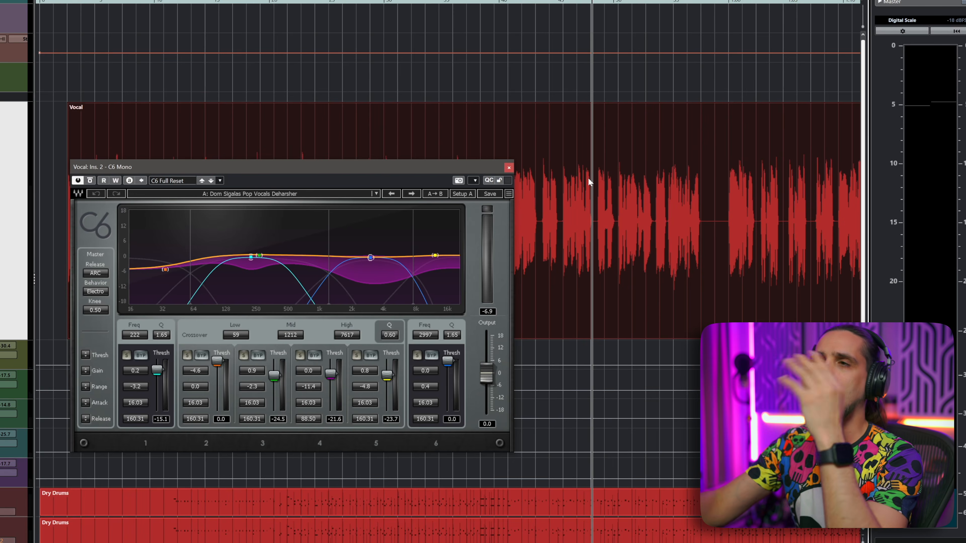
{"action": "left_click", "coordinate": [308, 387]}
{"action": "left_click_drag", "start_coordinate": [308, 386], "coordinate": [308, 366]}
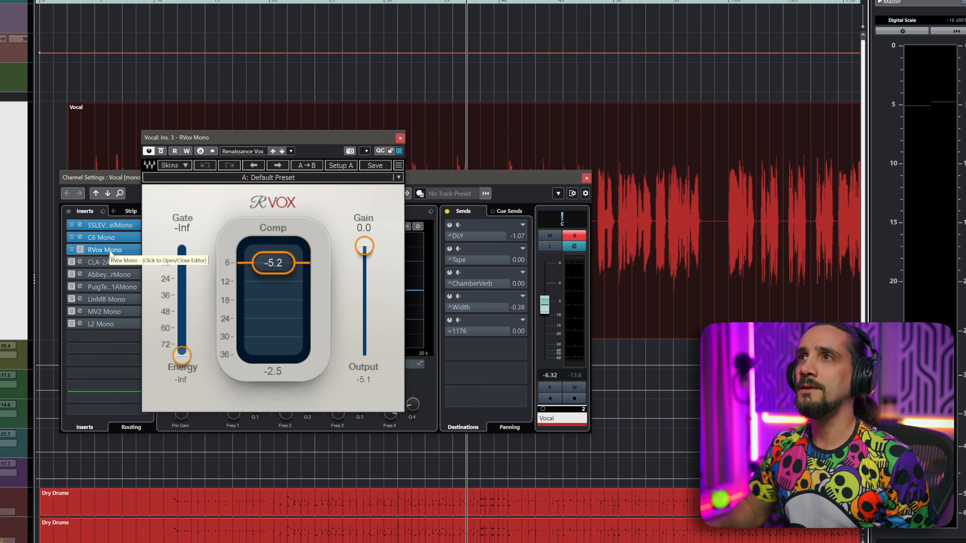
- Return the playhead to the start of the Vocal event, reset the RVox gain-reduction reading, and unsolo the Vocal
{"action": "left_click", "coordinate": [69, 1]}
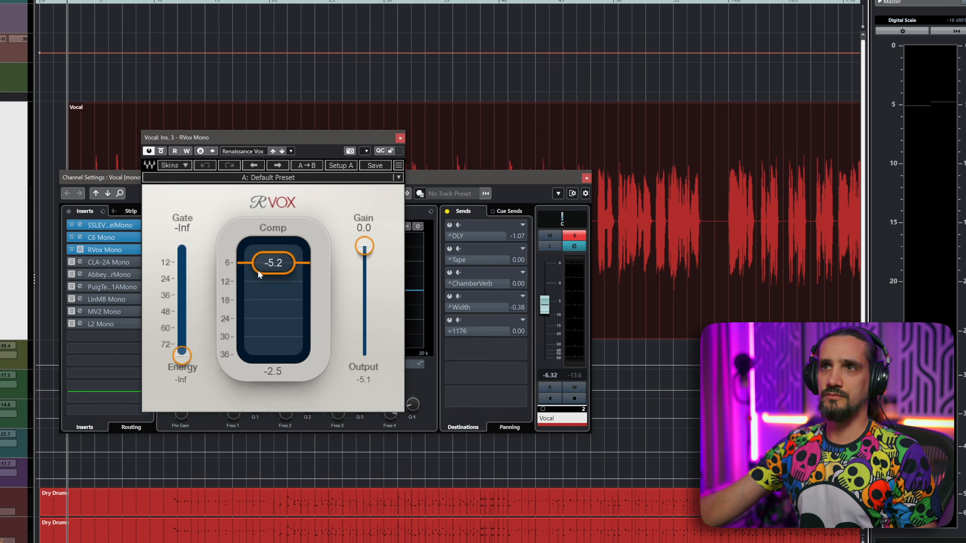
{"action": "left_click", "coordinate": [257, 308]}
{"action": "key", "text": "s"}
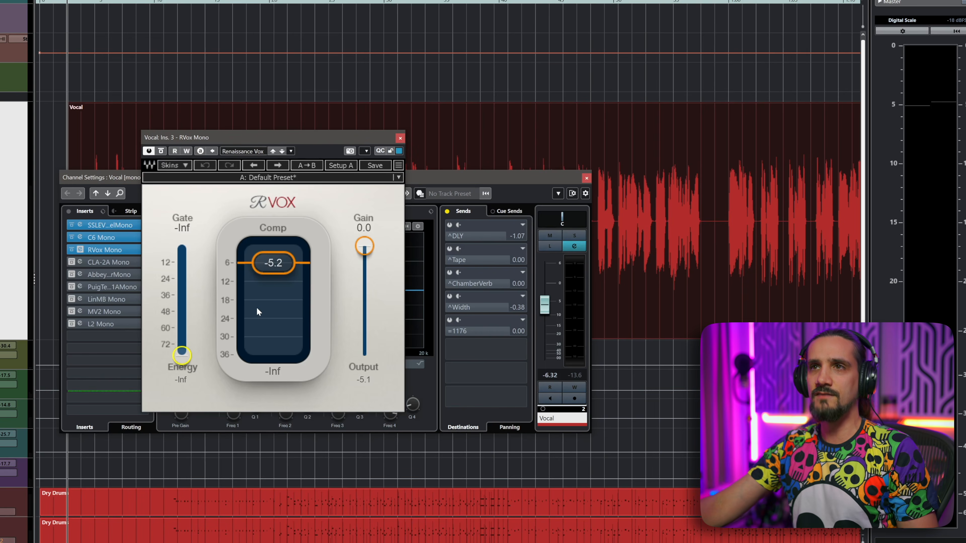
- Play the full mix and toggle the RVox bypass repeatedly to compare the Vocal, leaving the RVox active
{"action": "key", "text": "space"}
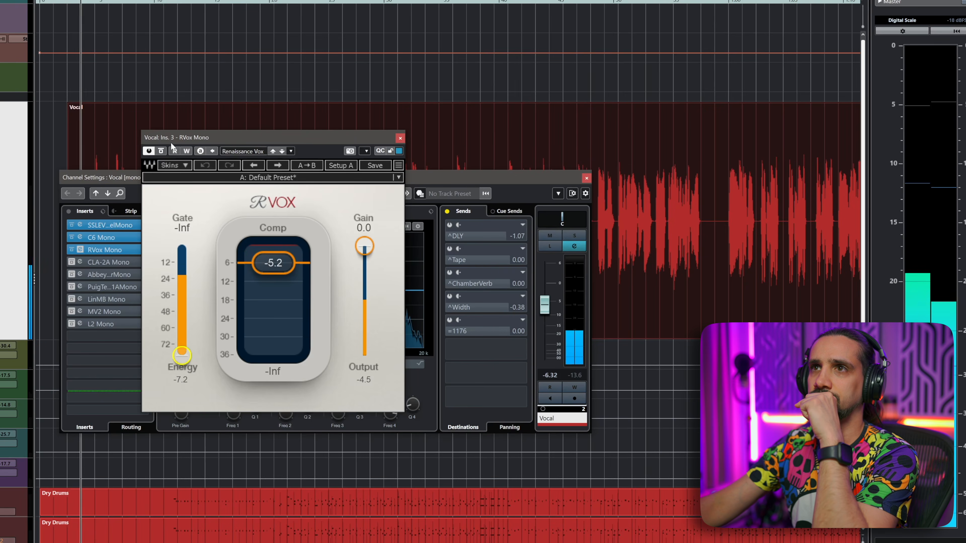
{"action": "left_click", "coordinate": [161, 152]}
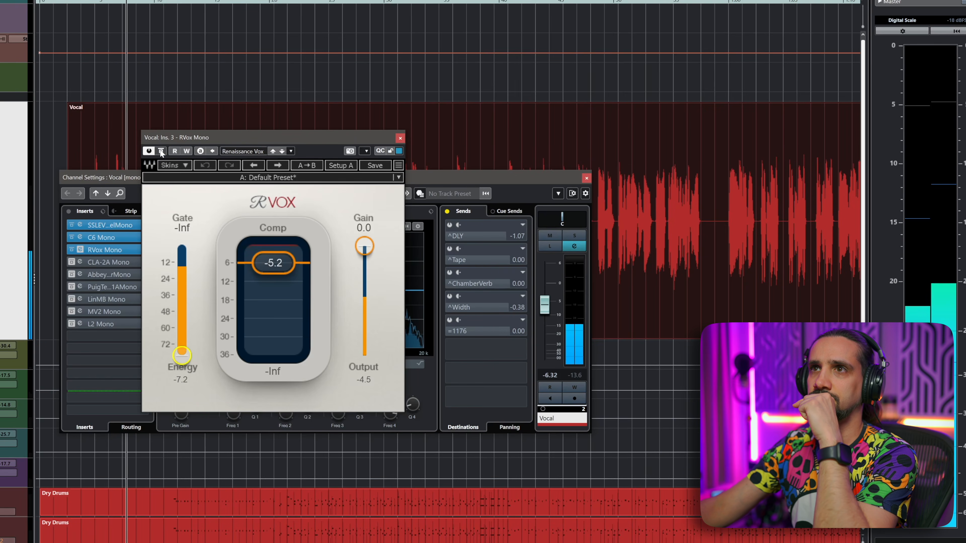
{"action": "left_click", "coordinate": [161, 152]}
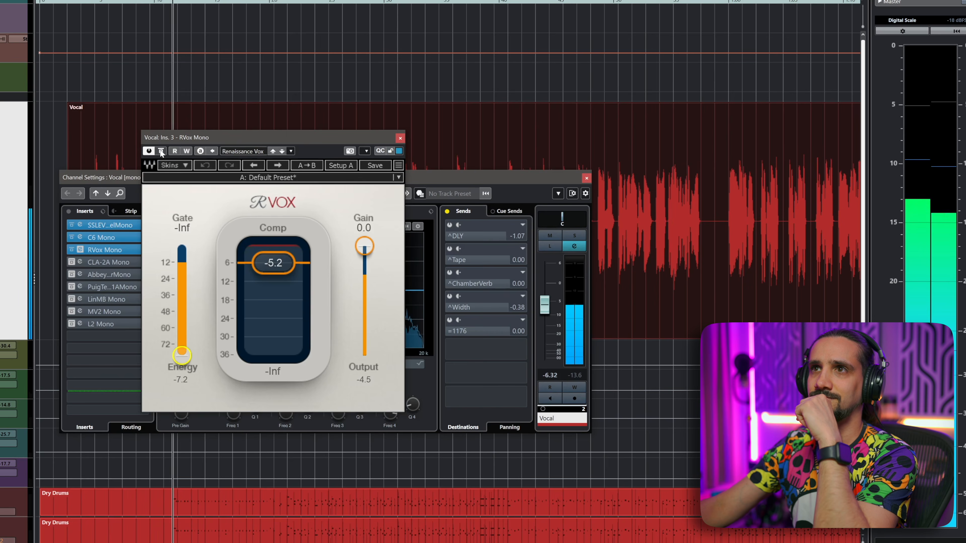
{"action": "left_click", "coordinate": [160, 152]}
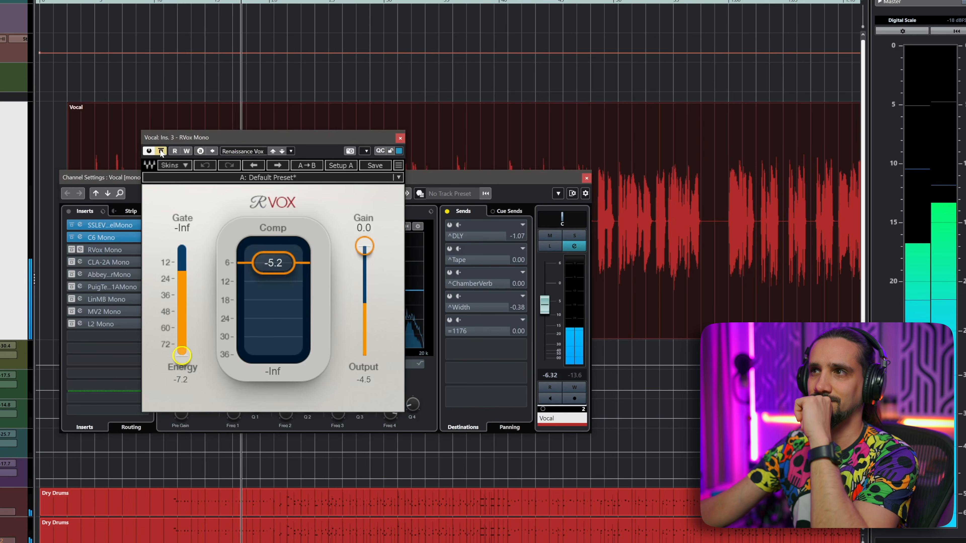
{"action": "left_click", "coordinate": [161, 152]}
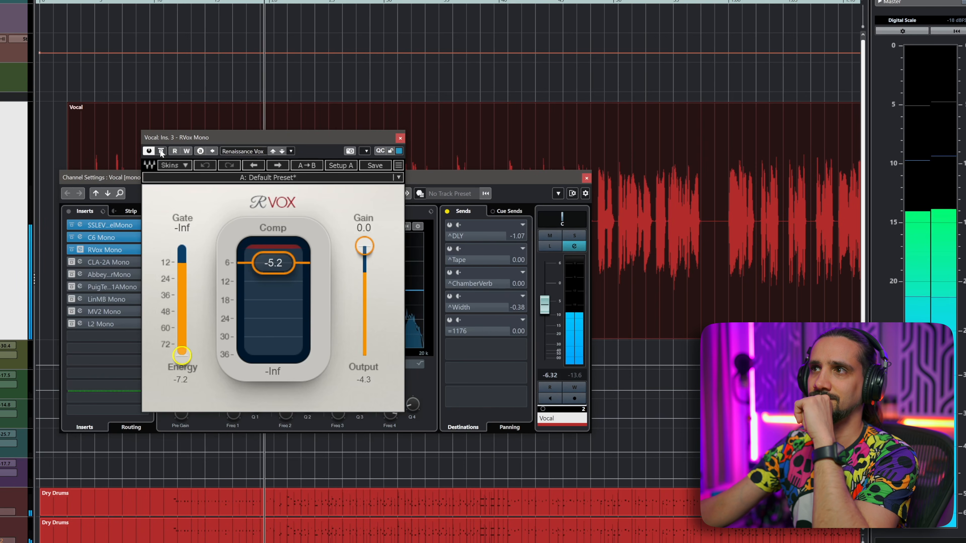
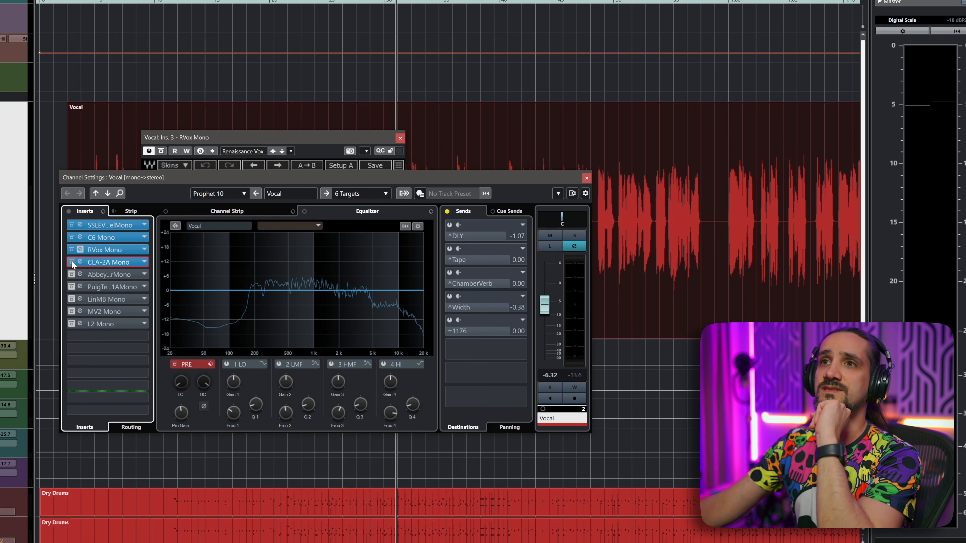
- Open the CLA-2A on the Vocal's fourth insert, move its window over the channel settings, and play from near the Vocal's start
{"action": "left_click", "coordinate": [78, 262]}
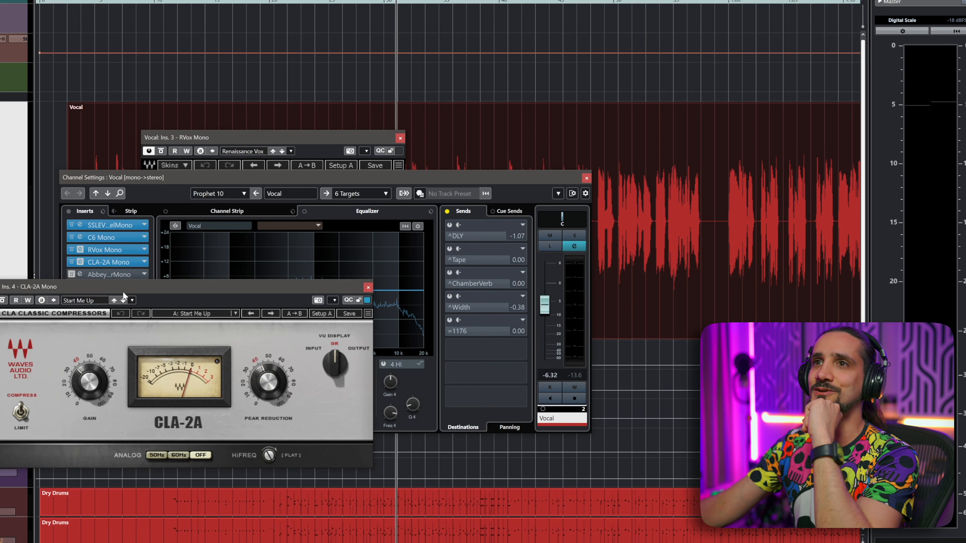
{"action": "left_click_drag", "start_coordinate": [129, 286], "coordinate": [191, 207]}
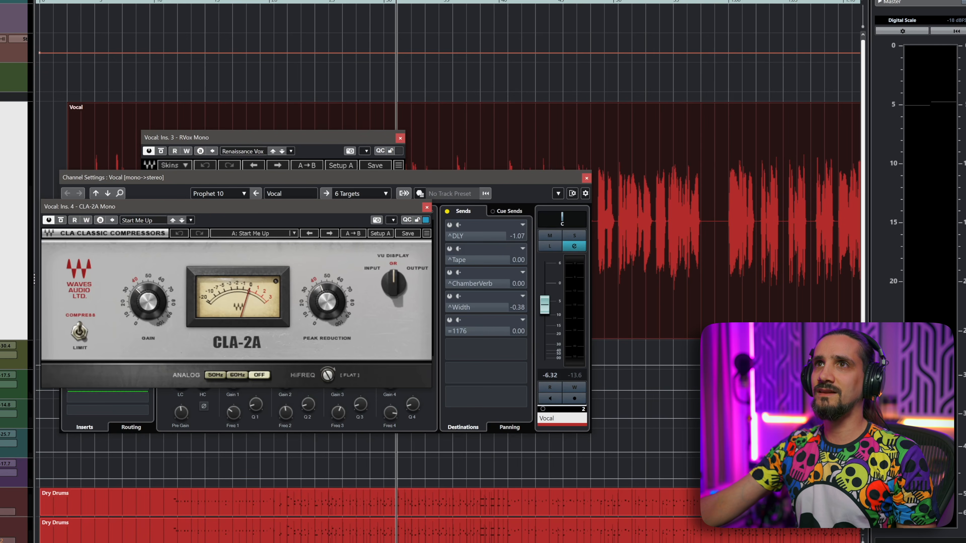
{"action": "left_click", "coordinate": [94, 1]}
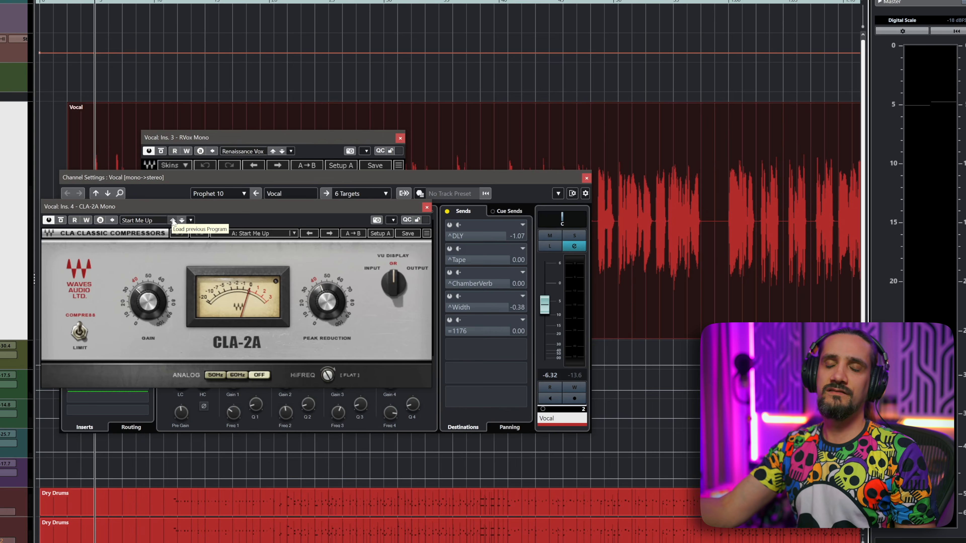
{"action": "key", "text": "space"}
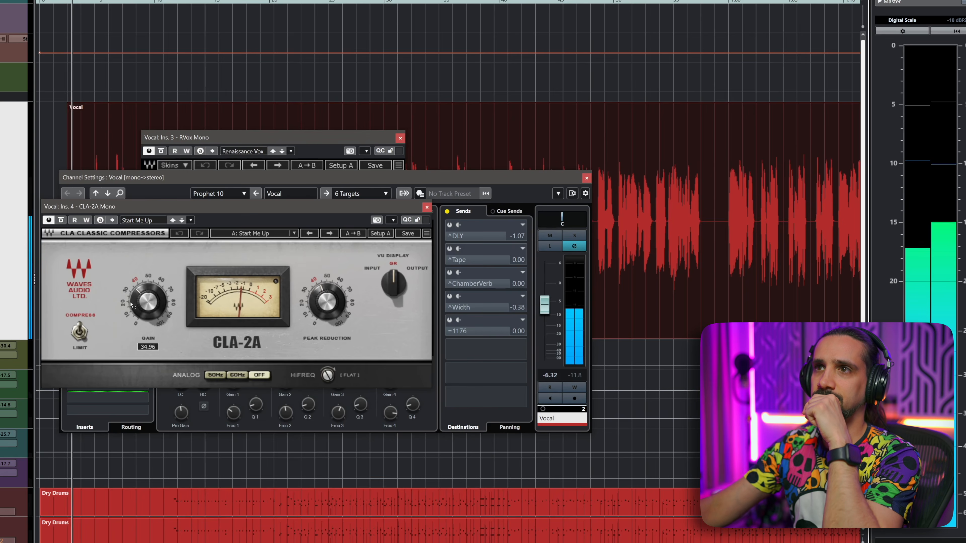
{"action": "mouse_move", "coordinate": [134, 308]}
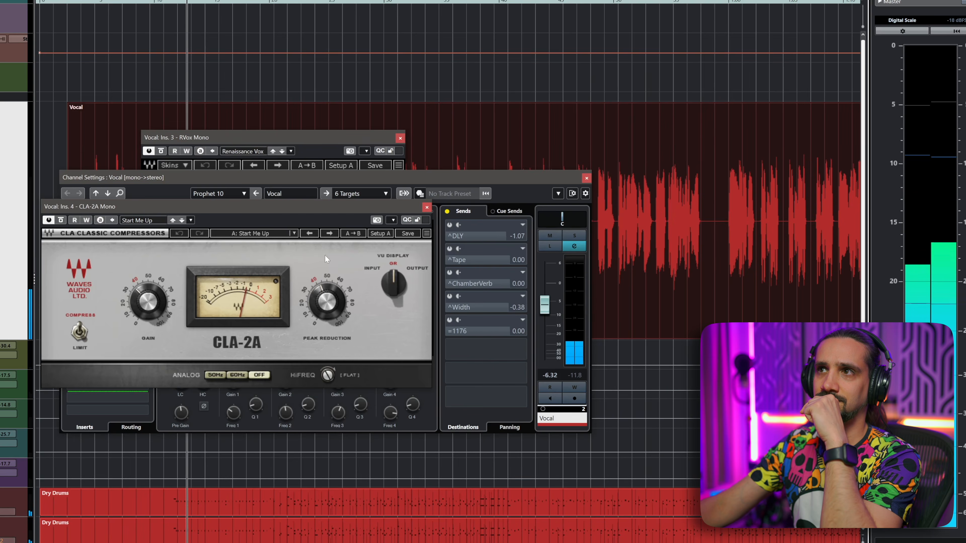
- Close the CLA-2A, compare the playing mix with all Vocal inserts bypassed and active, and stop playback with the inserts active
{"action": "left_click", "coordinate": [427, 207]}
{"action": "left_click", "coordinate": [69, 212]}
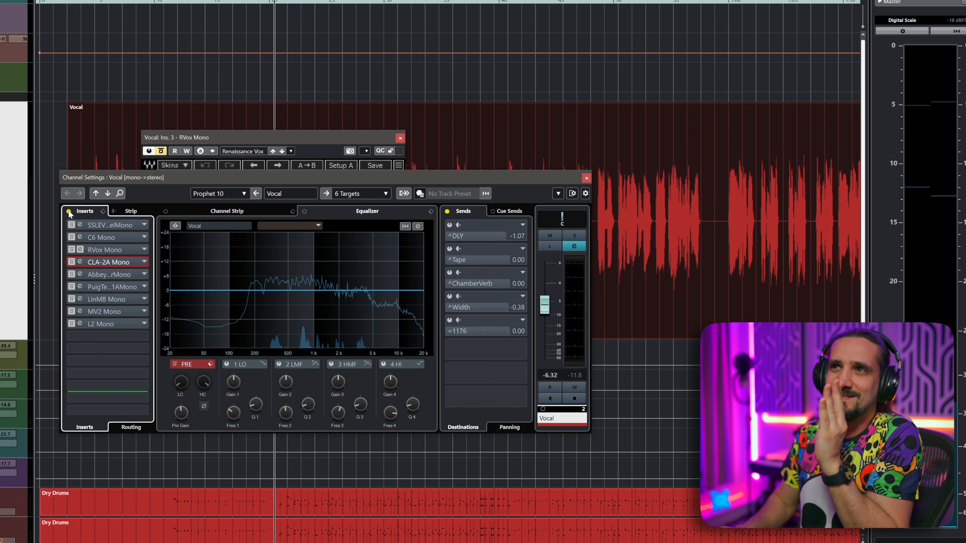
{"action": "key", "text": "KP_Subtract"}
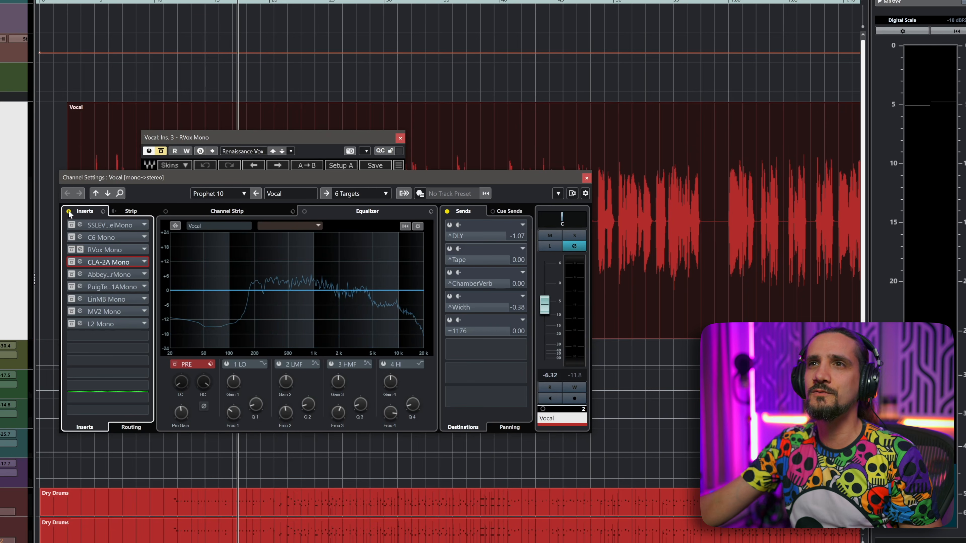
{"action": "key", "text": "space"}
{"action": "left_click", "coordinate": [69, 211]}
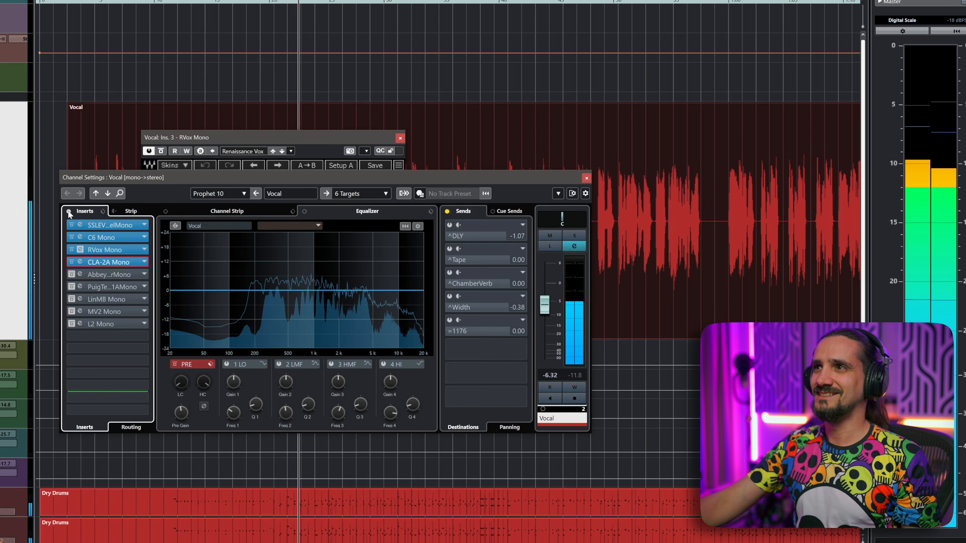
{"action": "left_click", "coordinate": [69, 211]}
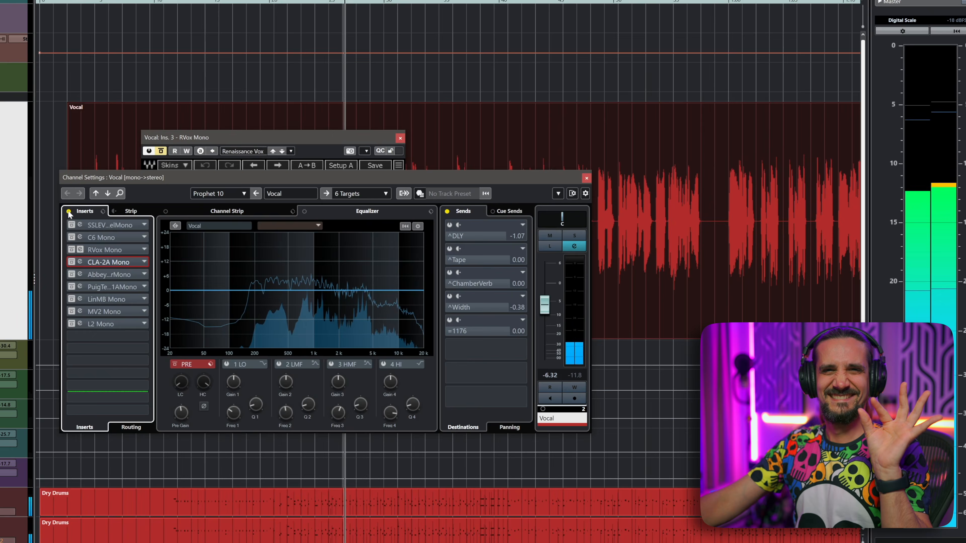
{"action": "left_click", "coordinate": [69, 211]}
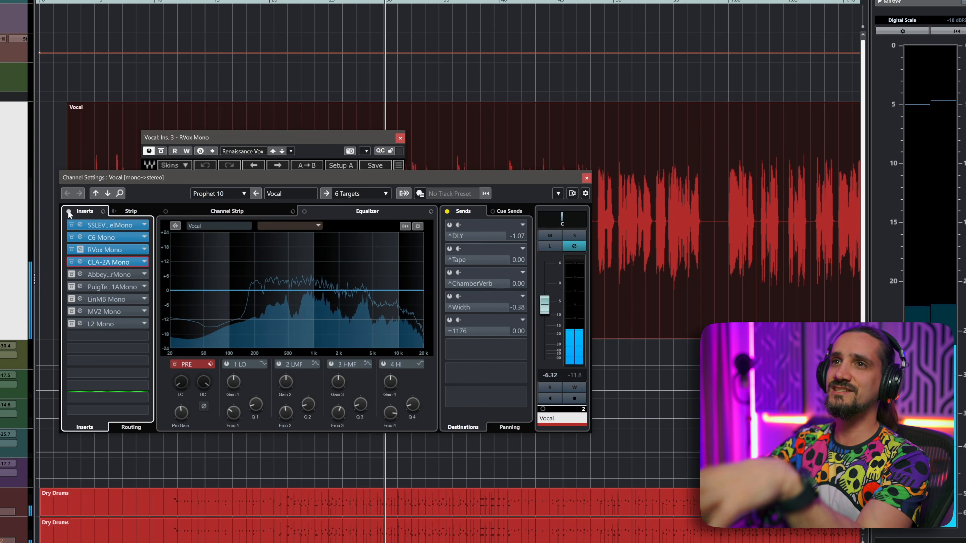
{"action": "key", "text": "space"}
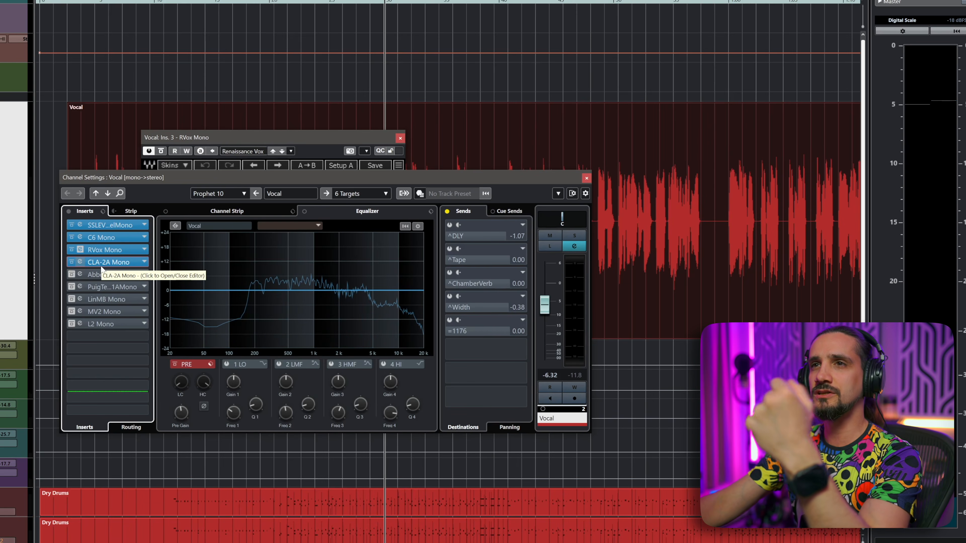
- Activate and open the Abbey Road Saturator on the Vocal's fifth insert, and move its window higher so all controls show
{"action": "left_click", "coordinate": [73, 275]}
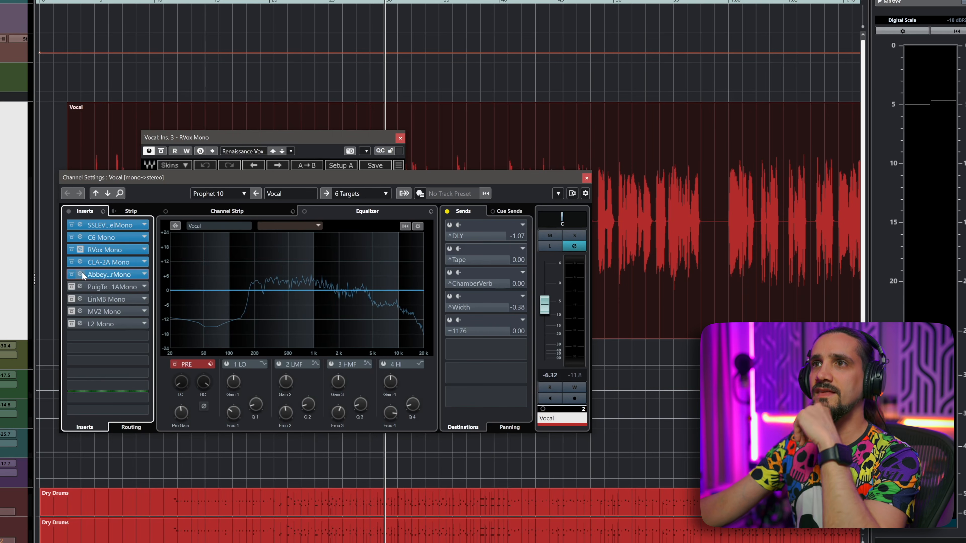
{"action": "left_click", "coordinate": [82, 274]}
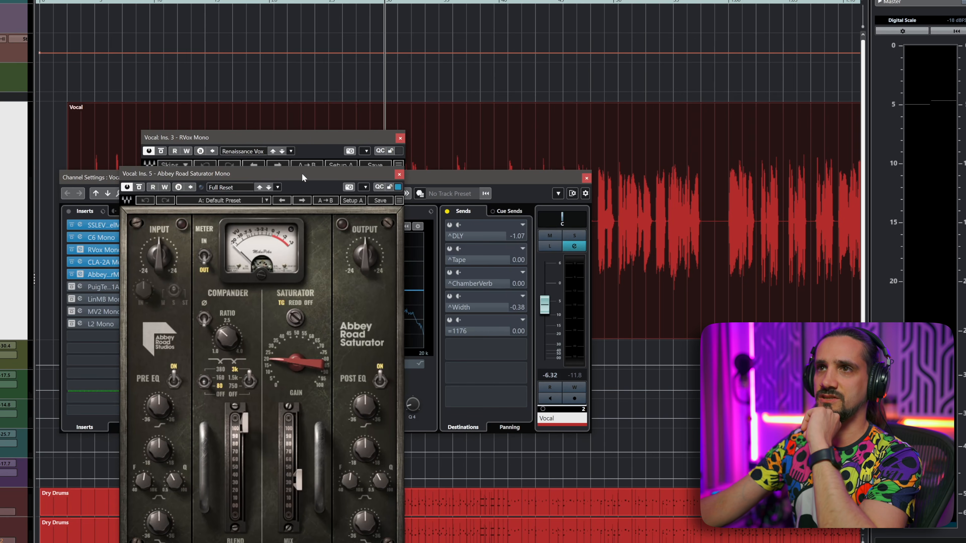
{"action": "left_click_drag", "start_coordinate": [303, 174], "coordinate": [296, 97]}
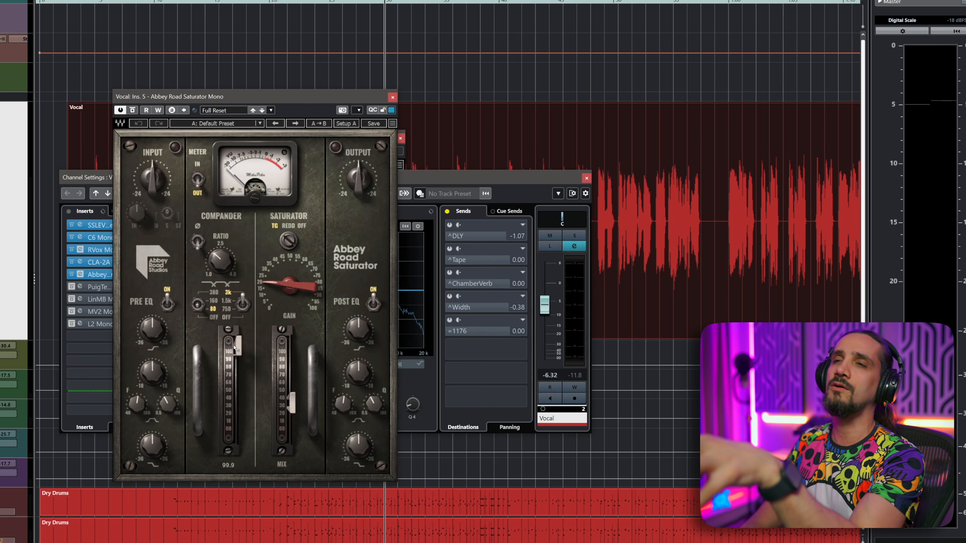
- Return the playhead to an earlier position and play the mix, bypassing and reactivating the Abbey Road Saturator for comparison
{"action": "key", "text": "KP_1"}
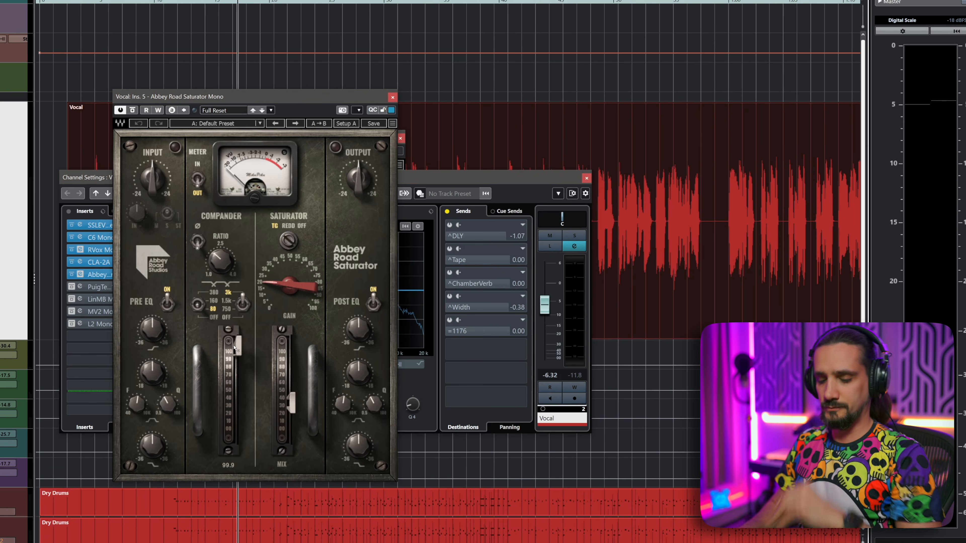
{"action": "key", "text": "space"}
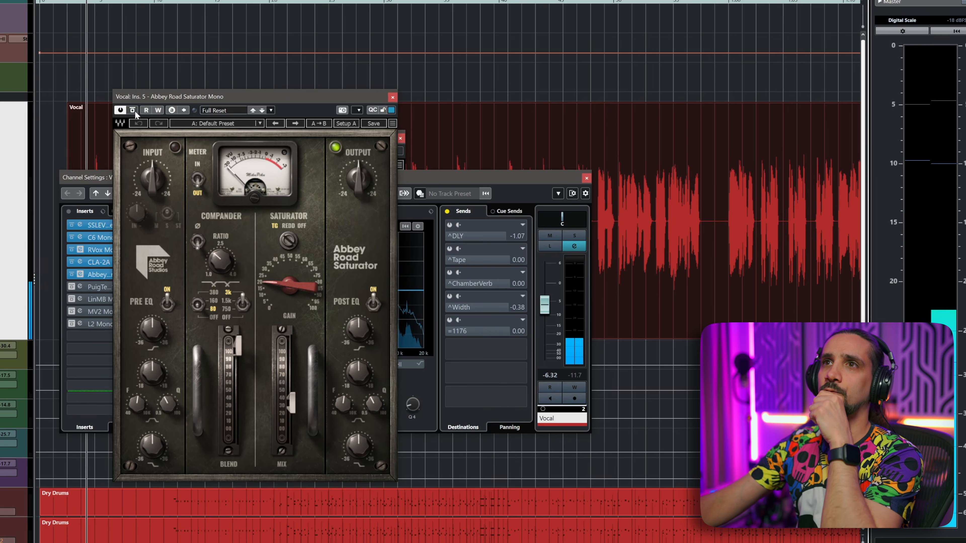
{"action": "left_click", "coordinate": [133, 110]}
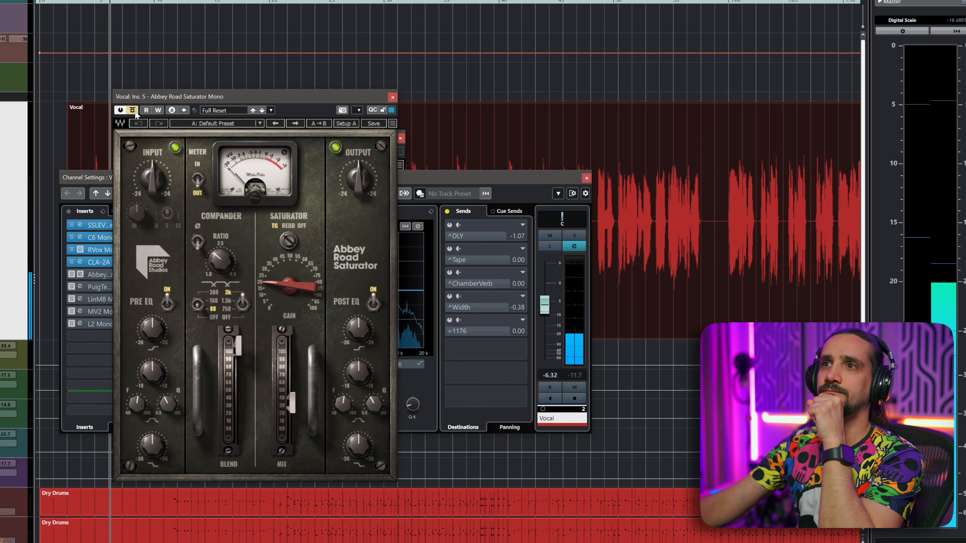
{"action": "left_click", "coordinate": [133, 111]}
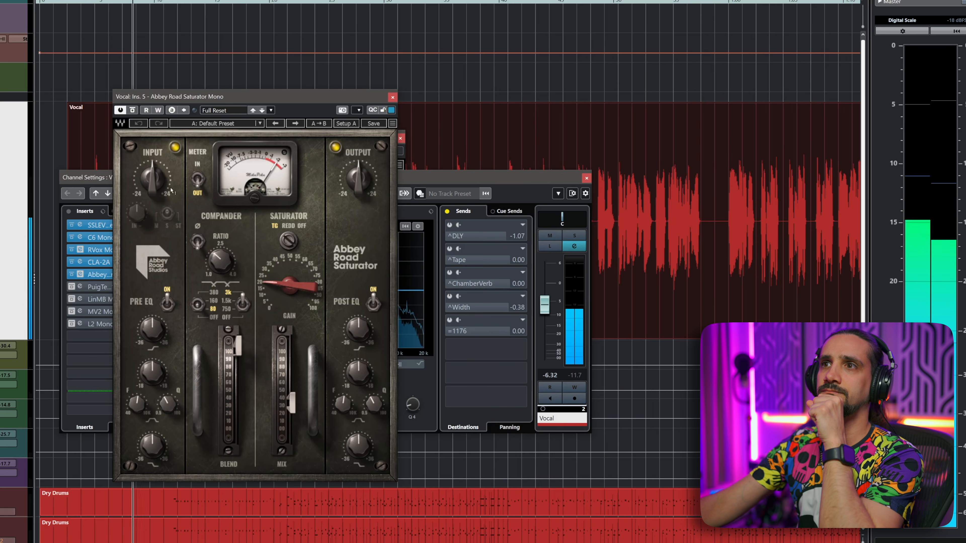
- Raise the Abbey Road Saturator's gain slightly and play the Vocal in the mix to check the saturation
{"action": "mouse_move", "coordinate": [289, 285]}
{"action": "left_mouse_down"}
{"action": "mouse_move", "coordinate": [289, 242]}
{"action": "mouse_move", "coordinate": [289, 284]}
{"action": "left_mouse_up"}
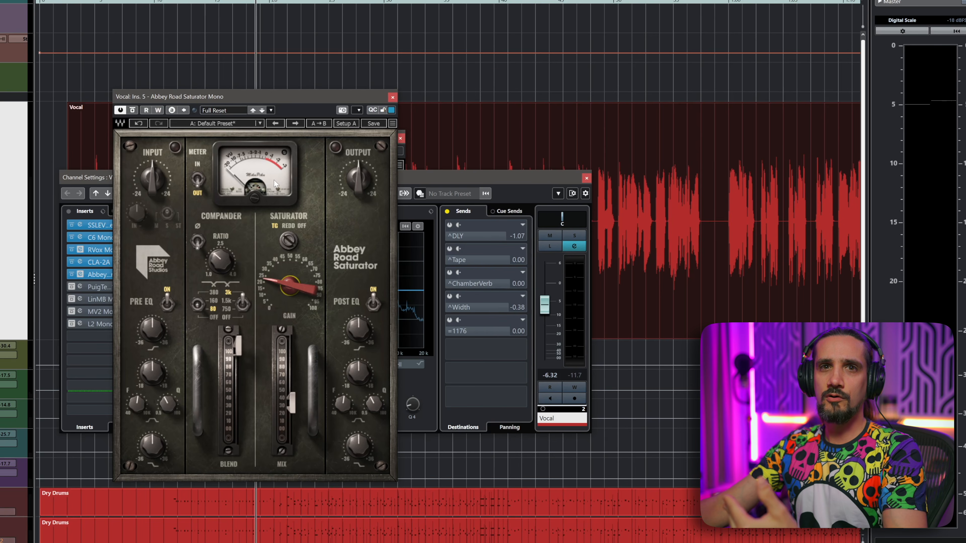
{"action": "key", "text": "space"}
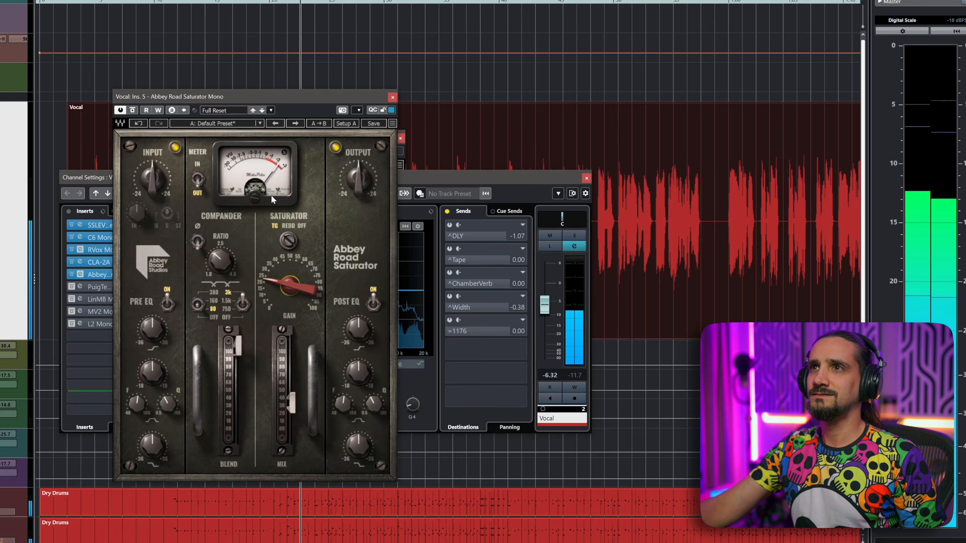
{"action": "key", "text": "space"}
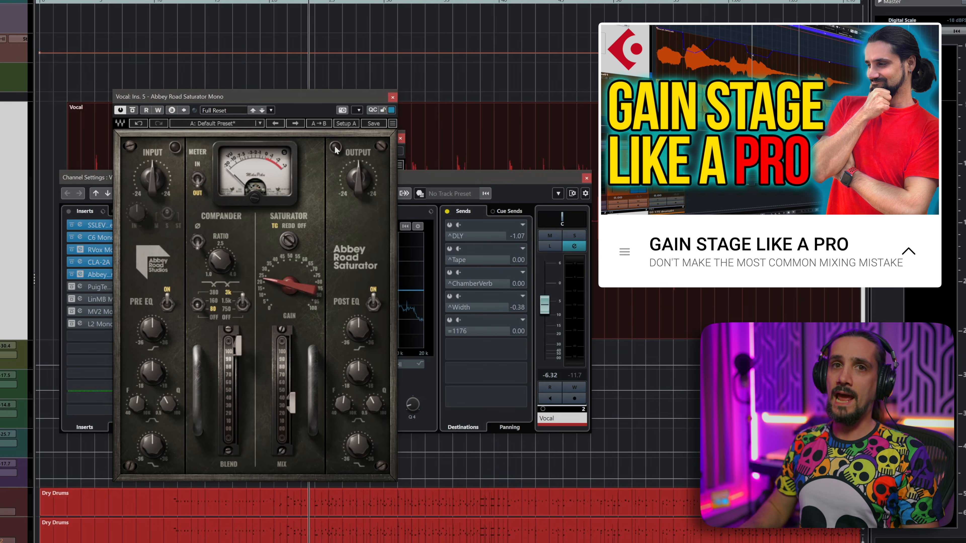
{"action": "key", "text": "space"}
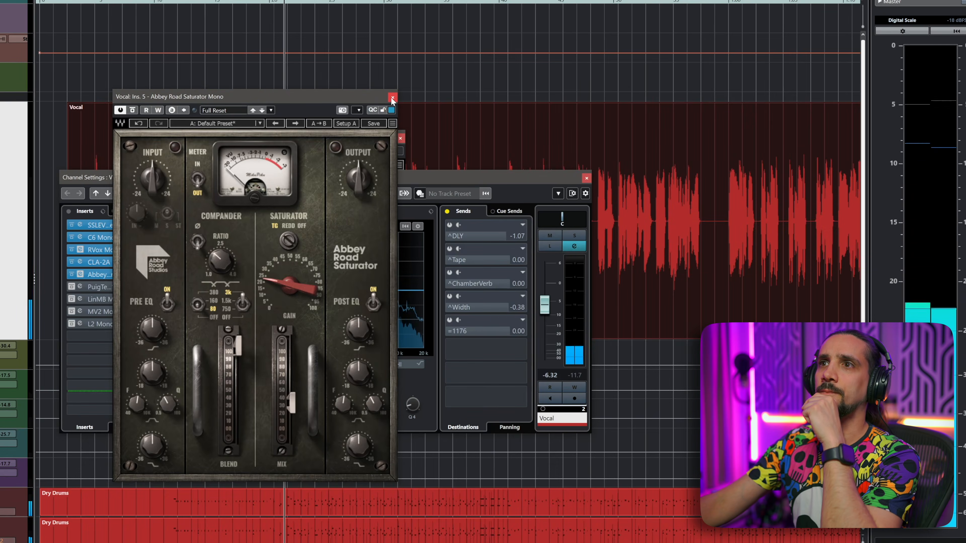
- Close the Abbey Road Saturator and compare the playing mix with all Vocal inserts bypassed and active
{"action": "left_click", "coordinate": [393, 98]}
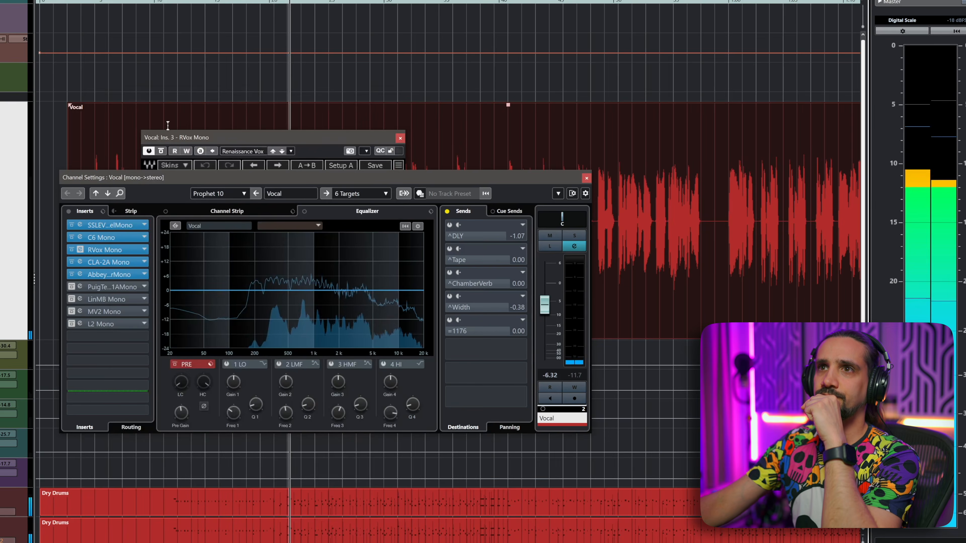
{"action": "left_click", "coordinate": [69, 211]}
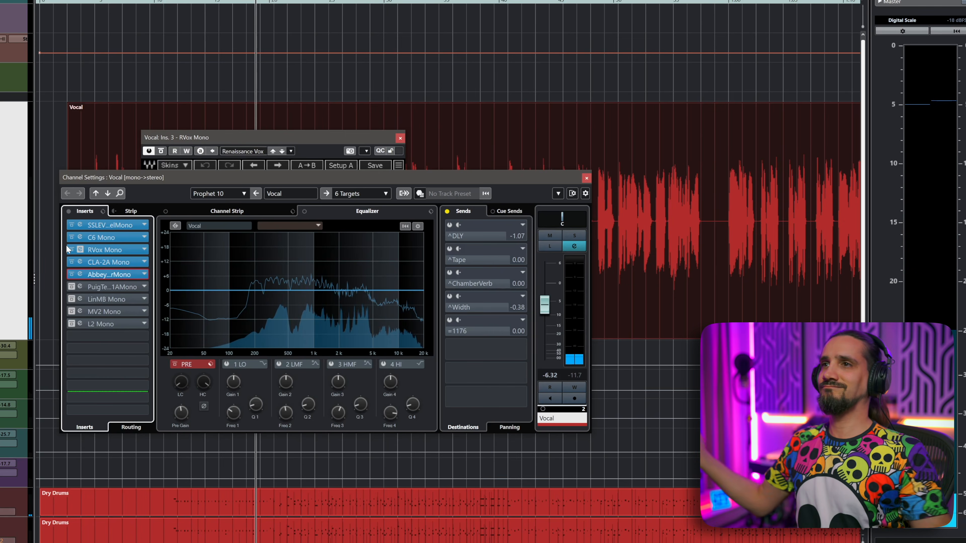
{"action": "left_click", "coordinate": [49, 447]}
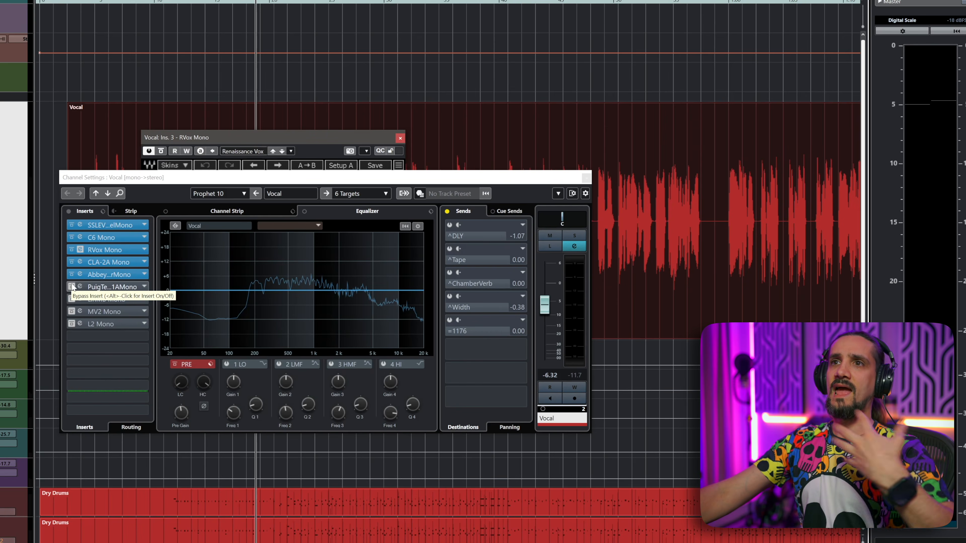
- Open the active PuigTec EQP1A on the Vocal's sixth insert, move its window higher, and inspect its low-frequency boost, attenuation and frequency settings
{"action": "left_click", "coordinate": [80, 287]}
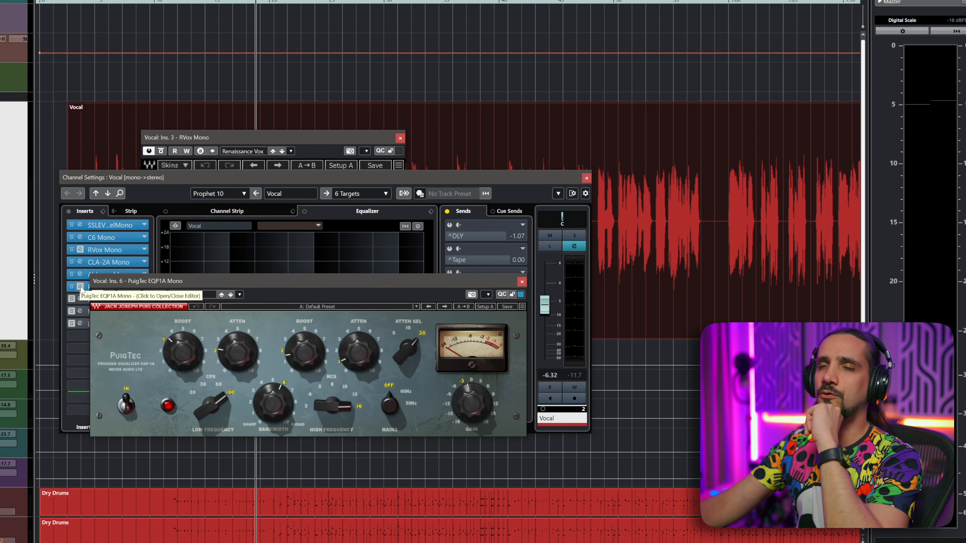
{"action": "left_click_drag", "start_coordinate": [150, 280], "coordinate": [124, 233]}
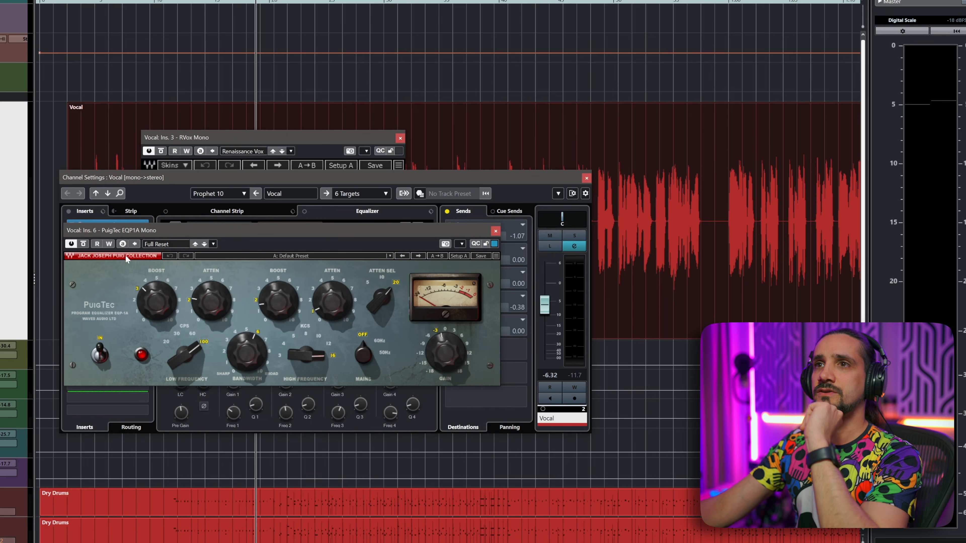
{"action": "mouse_move", "coordinate": [148, 299]}
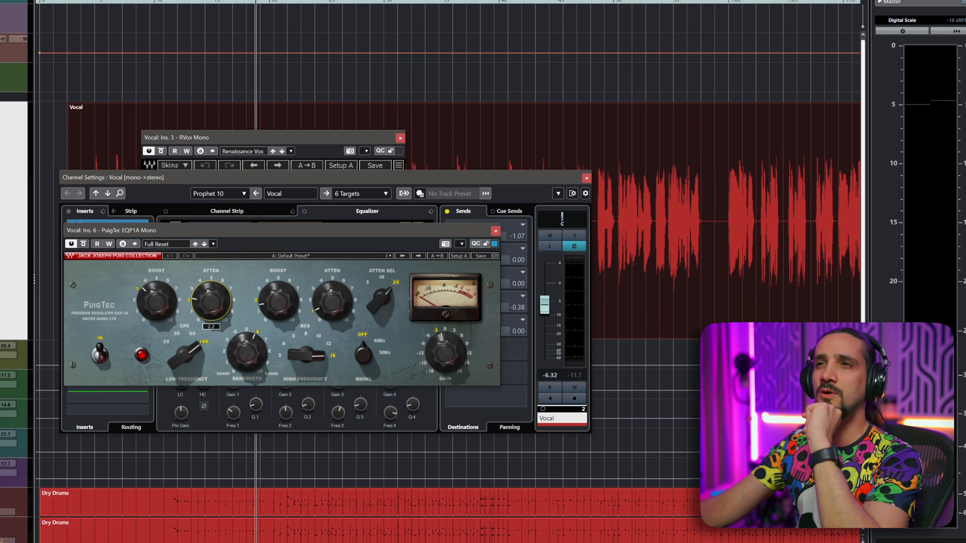
{"action": "mouse_move", "coordinate": [192, 351]}
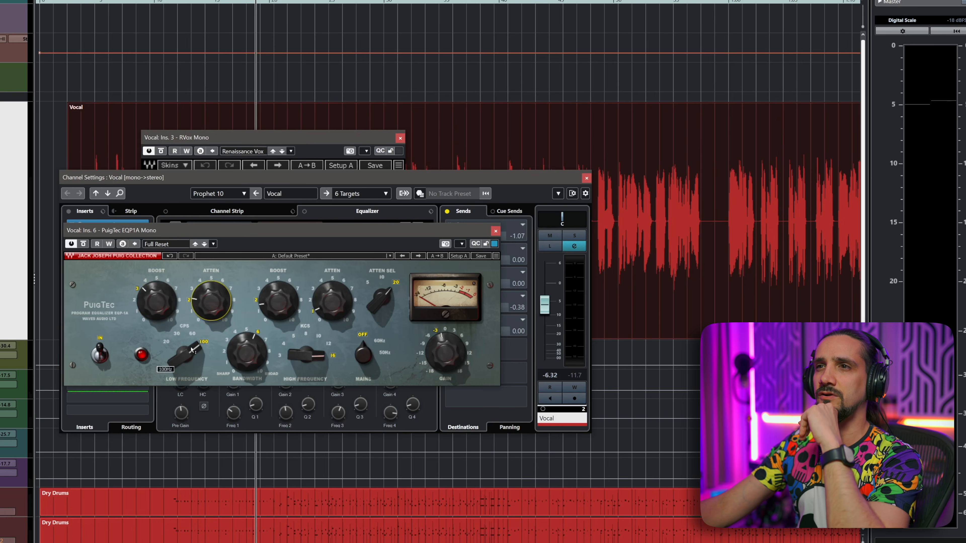
- Play the mix while slightly adjusting the PuigTec EQP1A's low- and high-frequency boosts, and close its window
{"action": "mouse_move", "coordinate": [280, 308]}
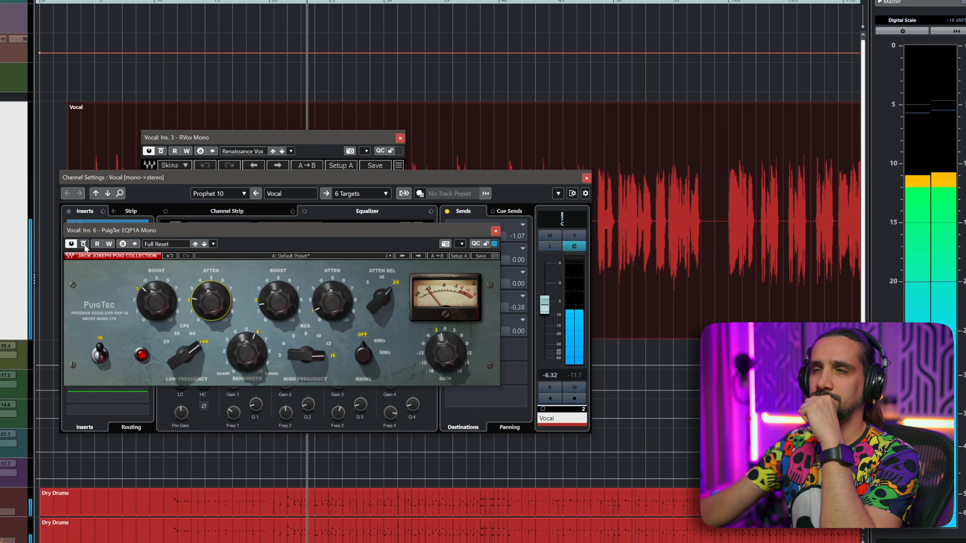
{"action": "mouse_move", "coordinate": [156, 311]}
{"action": "left_mouse_down"}
{"action": "mouse_move", "coordinate": [156, 300]}
{"action": "mouse_move", "coordinate": [155, 311]}
{"action": "left_mouse_up"}
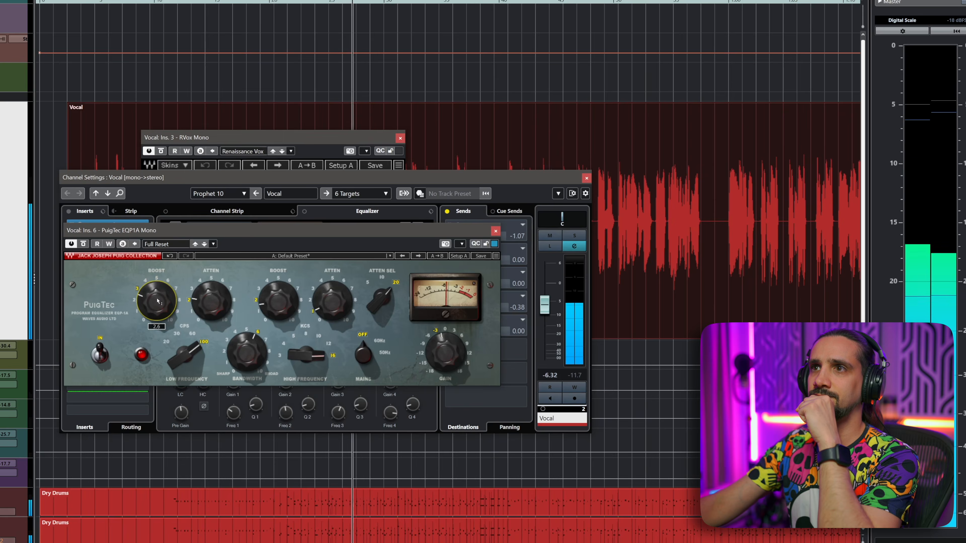
{"action": "mouse_move", "coordinate": [280, 306]}
{"action": "left_mouse_down"}
{"action": "mouse_move", "coordinate": [280, 249]}
{"action": "mouse_move", "coordinate": [280, 302]}
{"action": "left_mouse_up"}
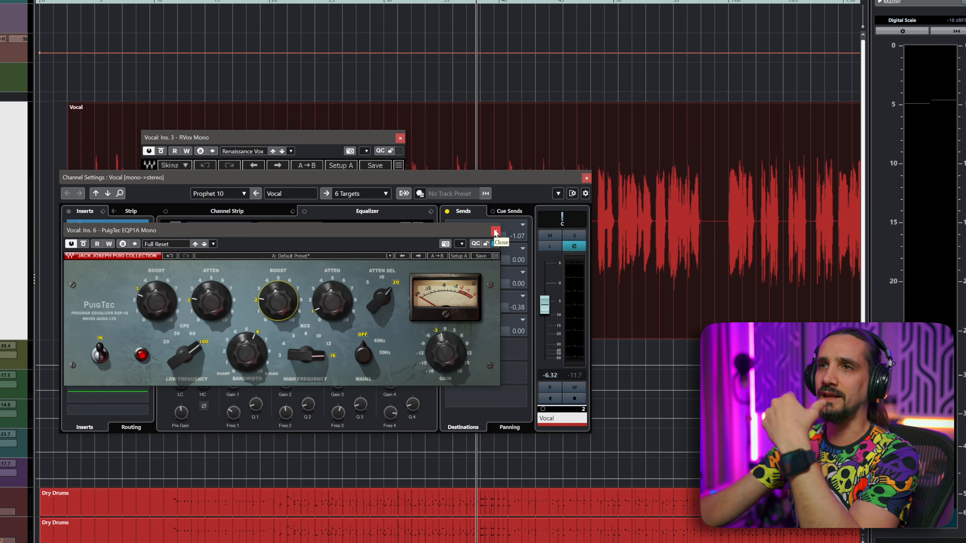
{"action": "left_click", "coordinate": [495, 233]}
- Activate the LinMB on the Vocal's seventh insert and open it, moving its window over the channel settings
{"action": "left_click", "coordinate": [73, 301]}
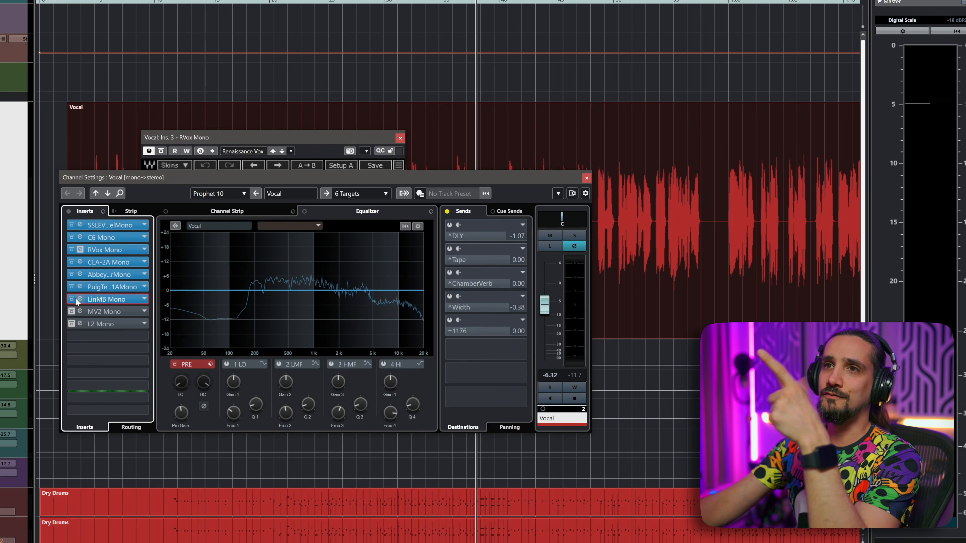
{"action": "left_click", "coordinate": [79, 300]}
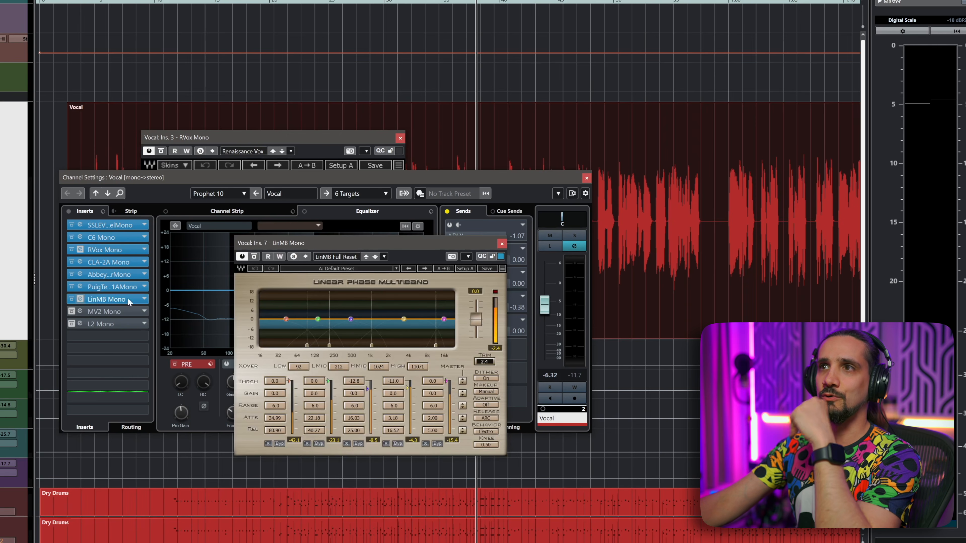
{"action": "left_click_drag", "start_coordinate": [386, 244], "coordinate": [274, 193]}
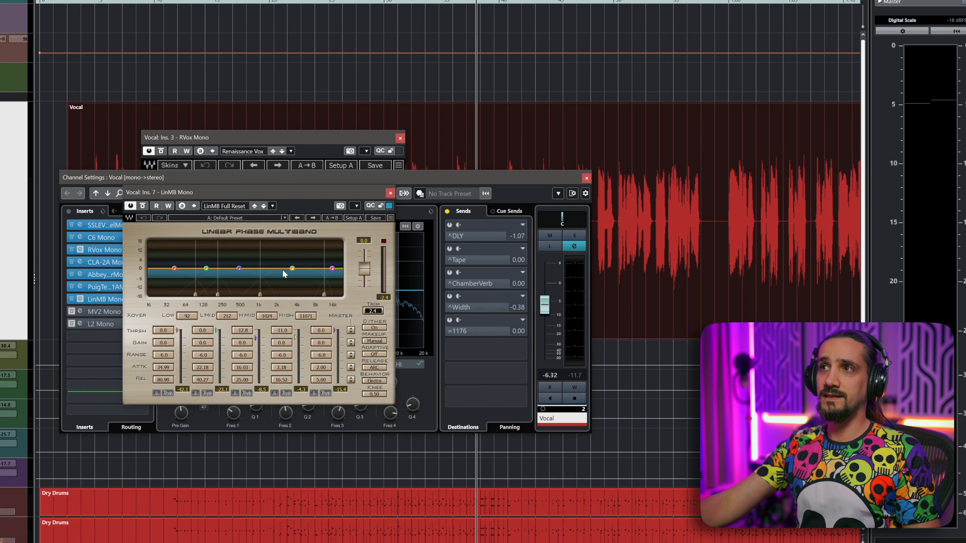
- Play the mix and compare the Vocal with the LinMB bypassed and active, leaving it active when stopping playback
{"action": "key", "text": "space"}
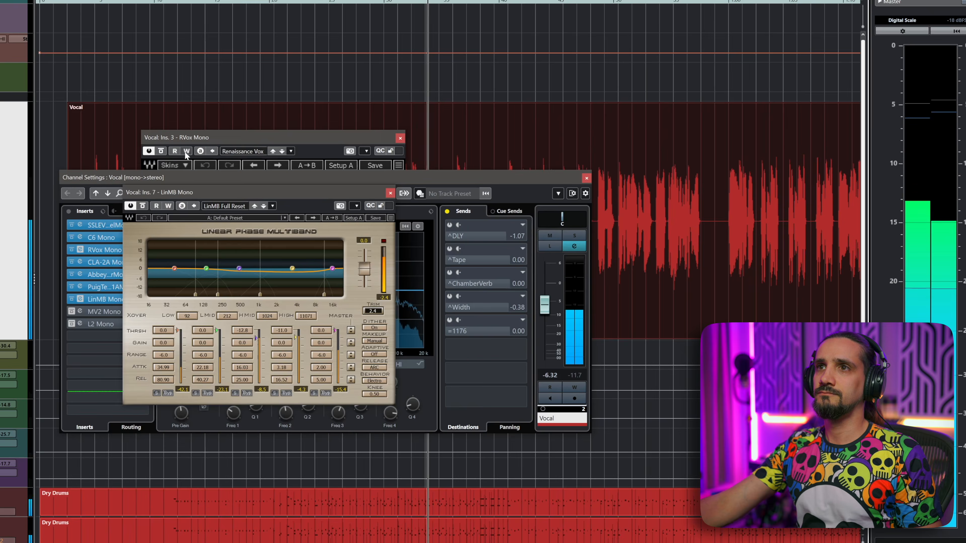
{"action": "left_click", "coordinate": [143, 206]}
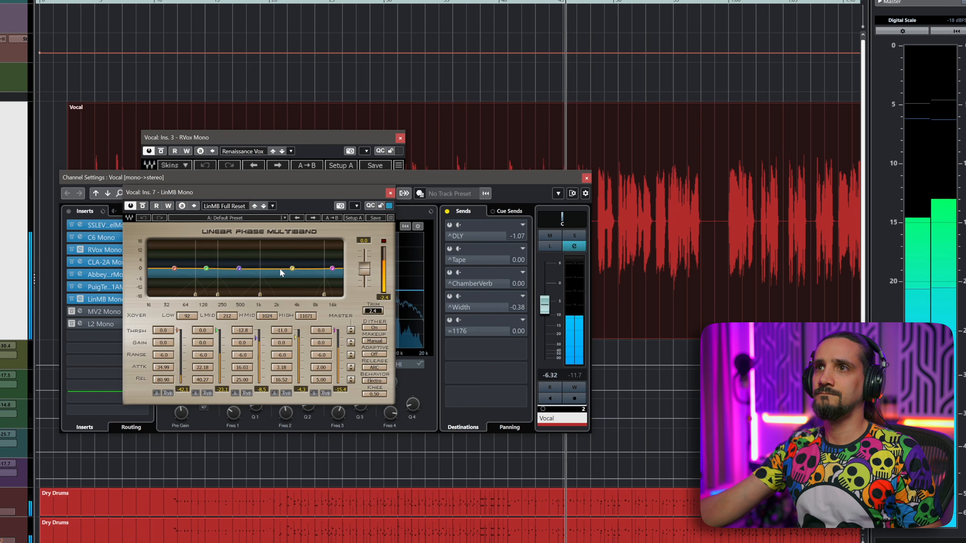
{"action": "left_click", "coordinate": [143, 206]}
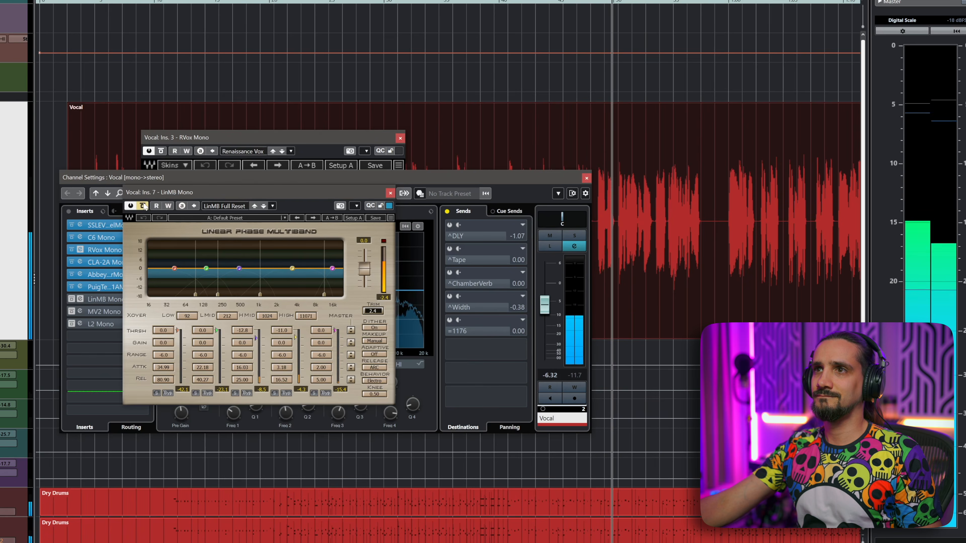
{"action": "left_click", "coordinate": [143, 206]}
{"action": "key", "text": "space"}
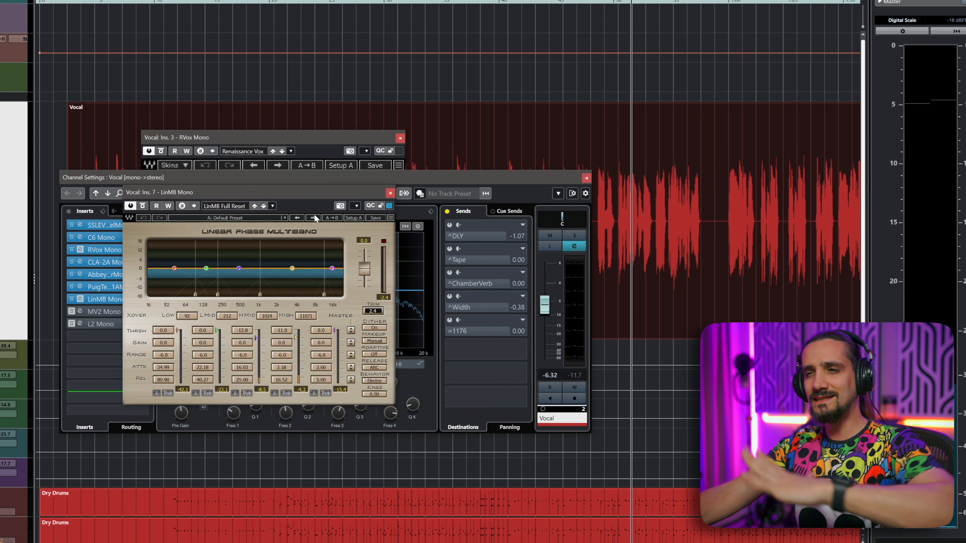
- Close the LinMB and inspect the low-level, high-level and output settings of the bypassed MV2 on the eighth insert
{"action": "left_click", "coordinate": [72, 313]}
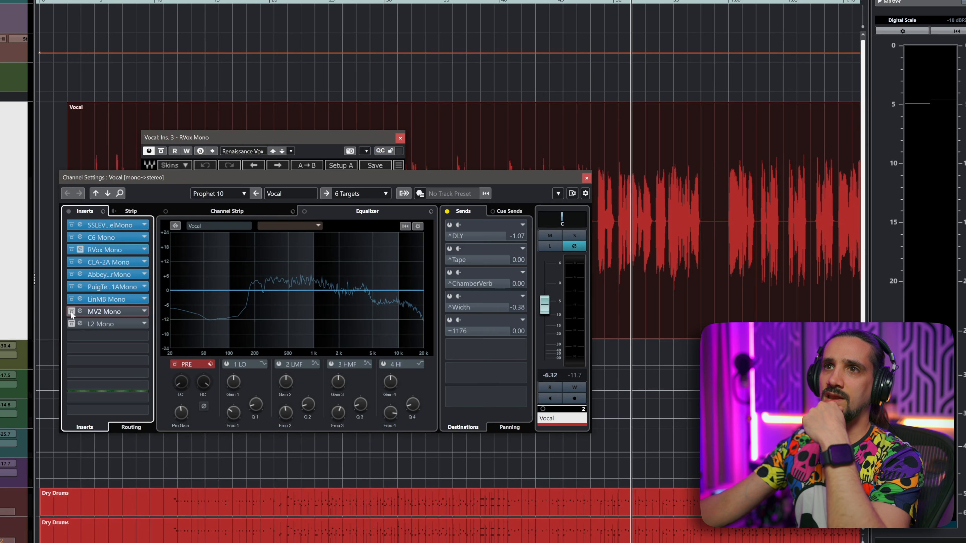
{"action": "left_click", "coordinate": [93, 310]}
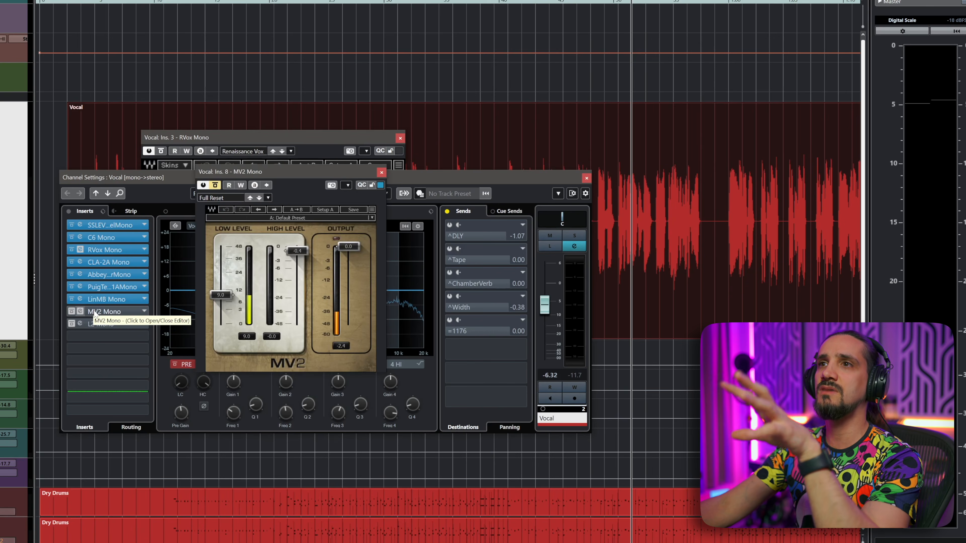
{"action": "left_click", "coordinate": [382, 173]}
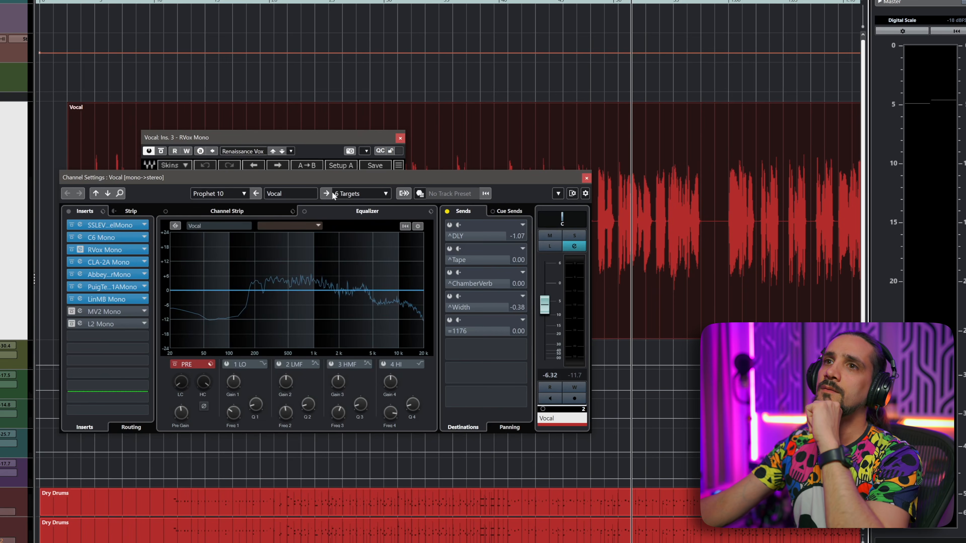
- Activate the L2 on the Vocal's ninth insert and open it, moving its window over the channel settings
{"action": "left_click", "coordinate": [71, 323]}
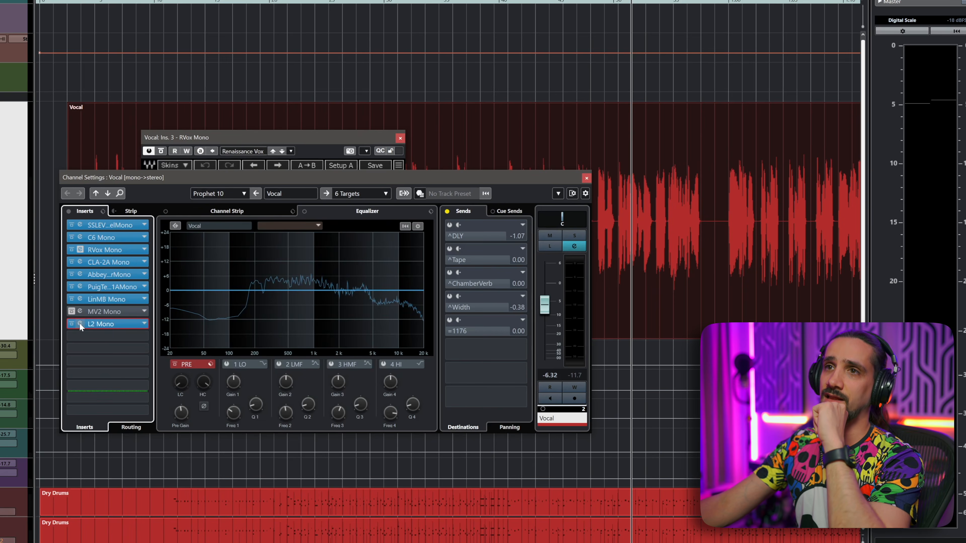
{"action": "left_click", "coordinate": [79, 324]}
{"action": "left_click_drag", "start_coordinate": [518, 258], "coordinate": [220, 183]}
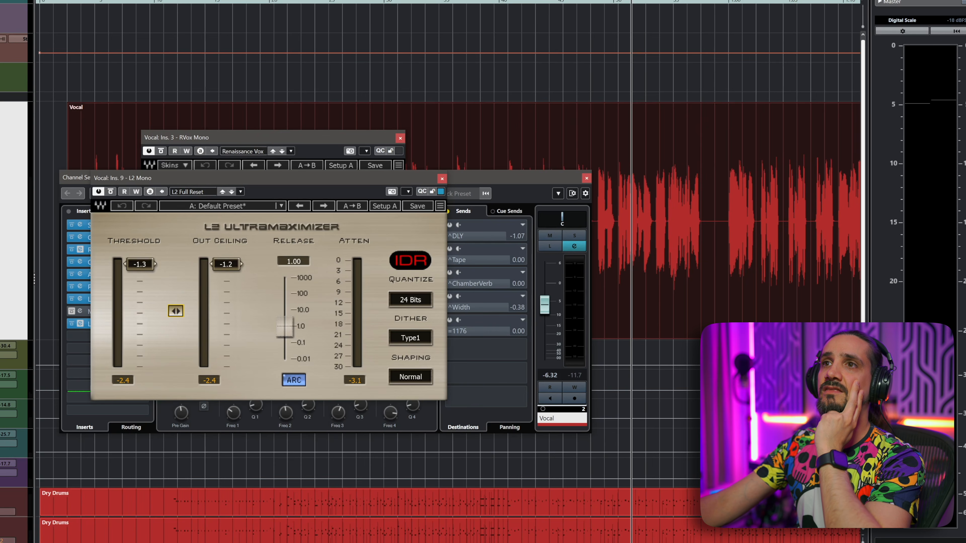
- Raise the L2's linked threshold and ceiling to -0.1 and 0.0, and lower them to -10.0 and -9.9 during playback
{"action": "left_click_drag", "start_coordinate": [175, 311], "coordinate": [173, 312]}
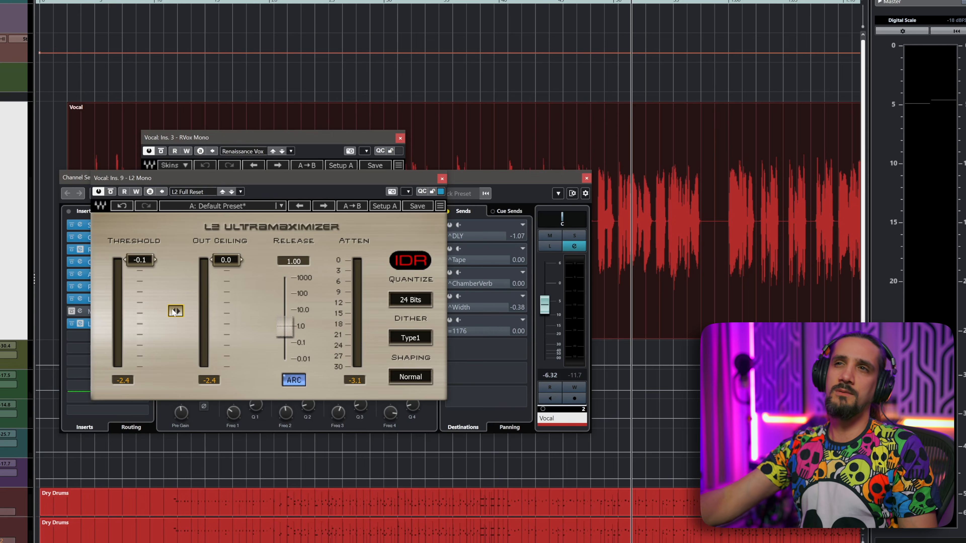
{"action": "key", "text": "space"}
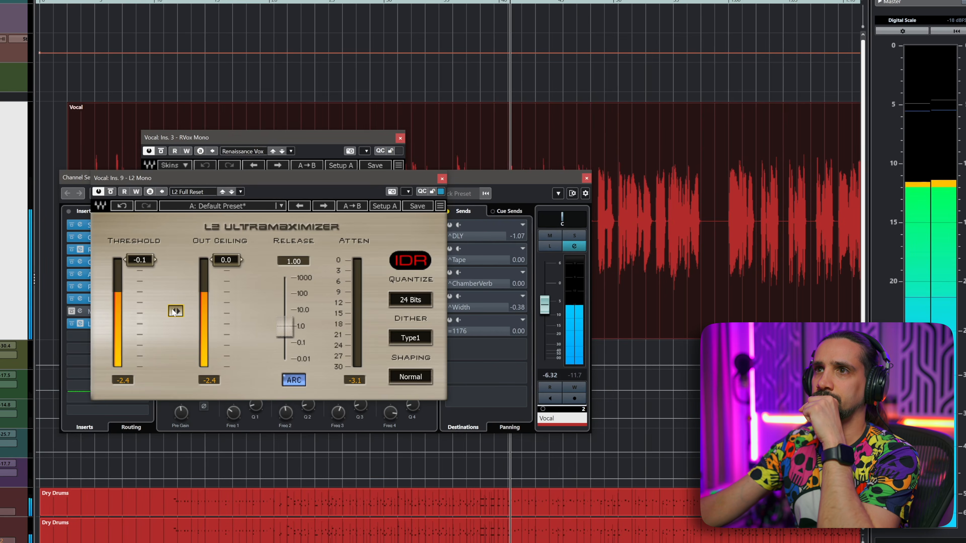
{"action": "left_click_drag", "start_coordinate": [140, 260], "coordinate": [140, 294]}
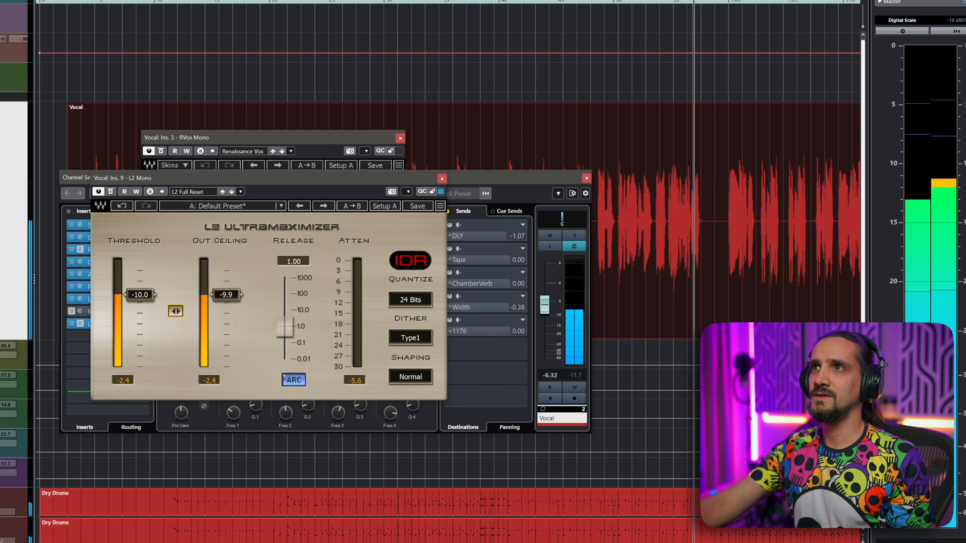
{"action": "key", "text": "space"}
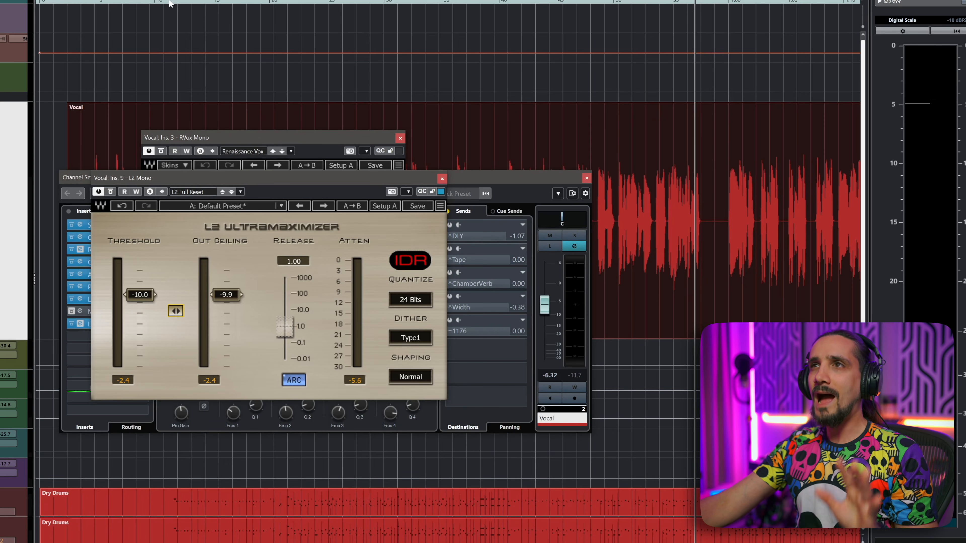
- Move the playhead back, close the L2, and play the mix comparing the complete Vocal insert chain bypassed and active
{"action": "left_click", "coordinate": [508, 1]}
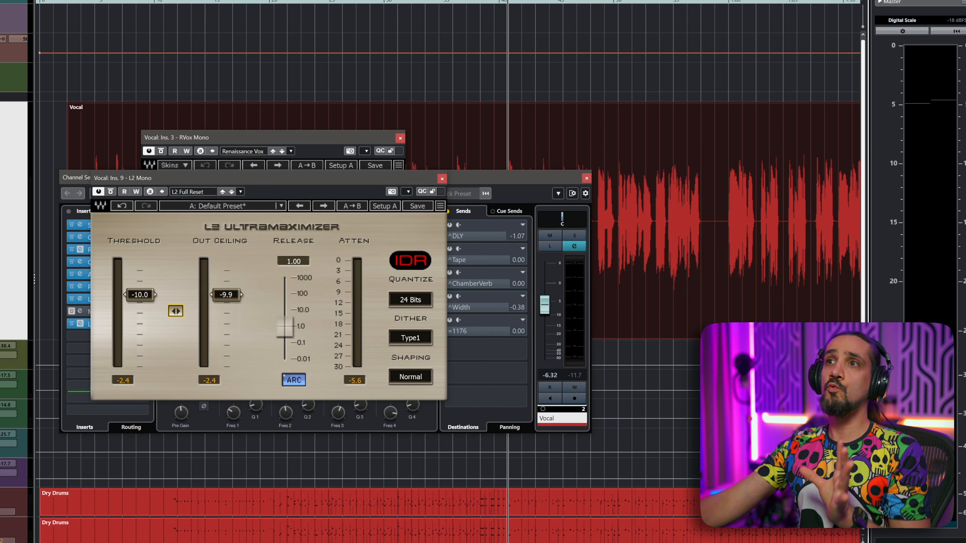
{"action": "left_click", "coordinate": [443, 179]}
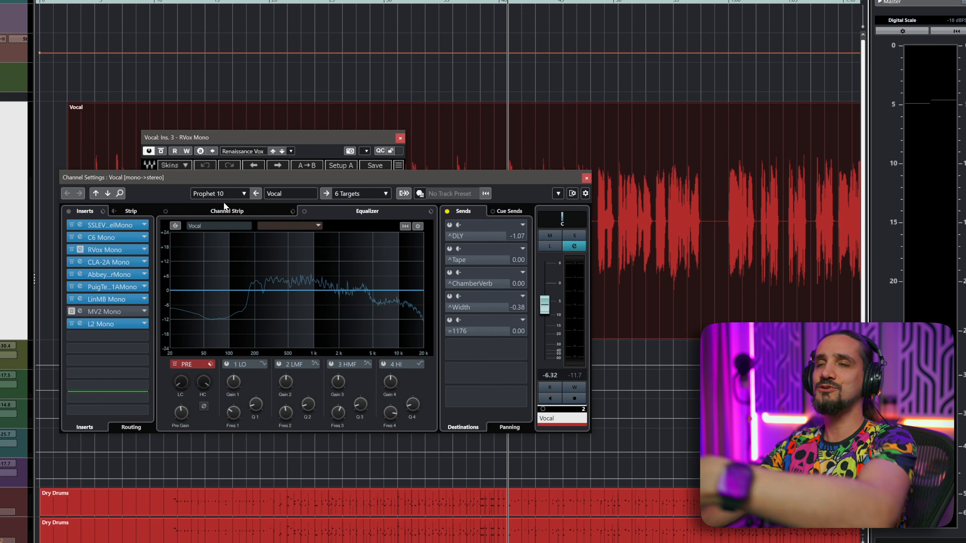
{"action": "key", "text": "space"}
{"action": "left_click", "coordinate": [69, 212]}
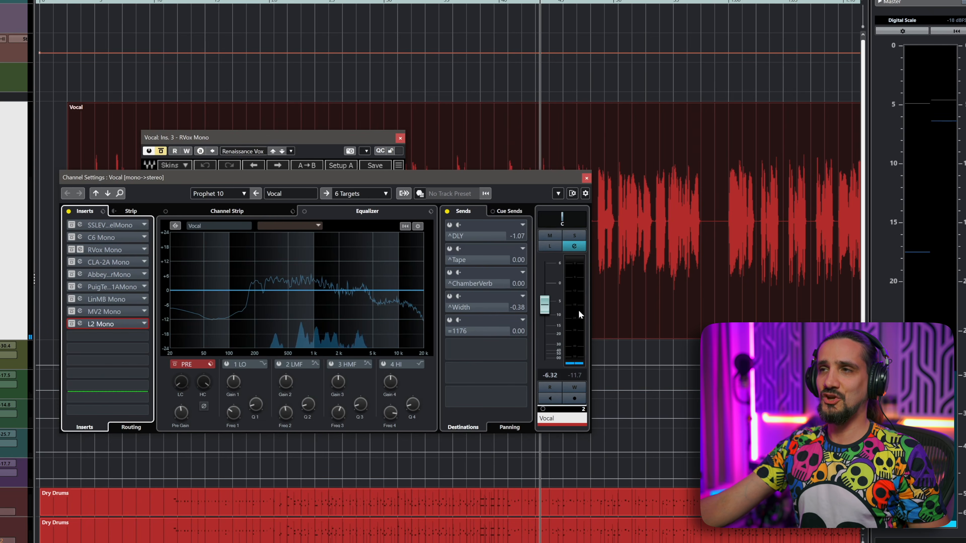
{"action": "key", "text": "space"}
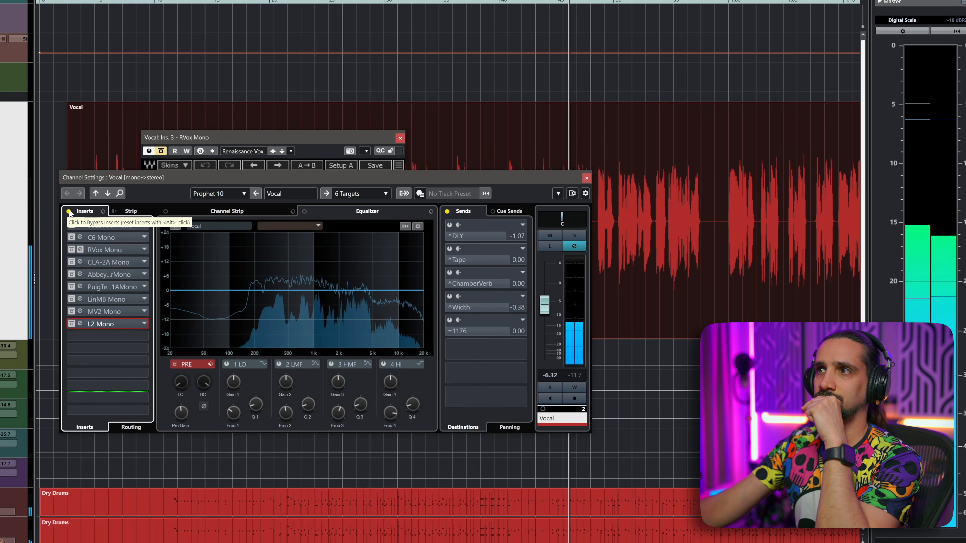
{"action": "left_click", "coordinate": [69, 211]}
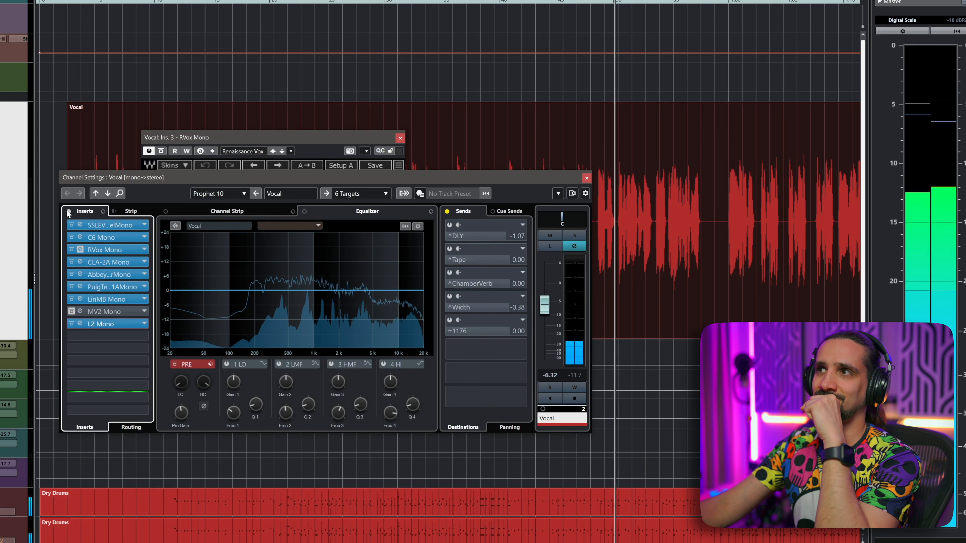
{"action": "left_click", "coordinate": [69, 211]}
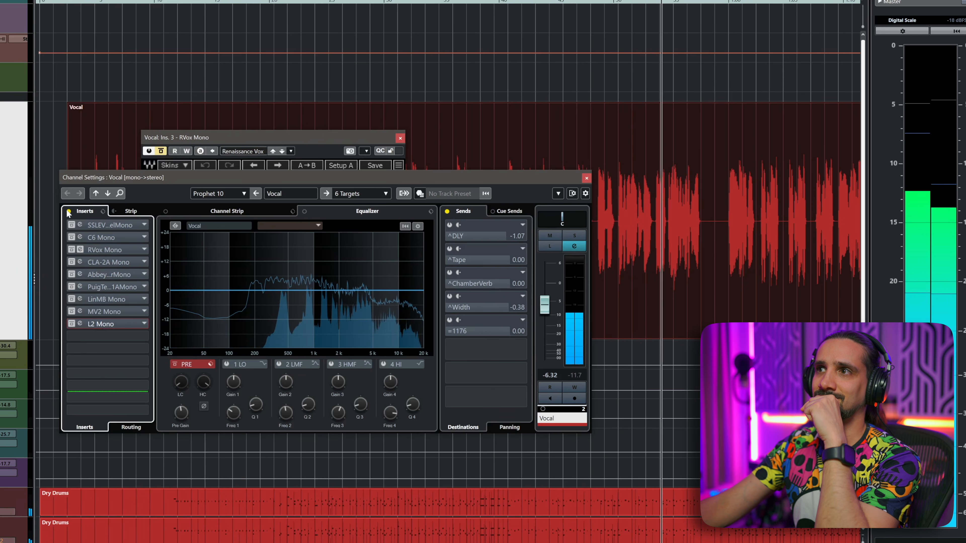
{"action": "left_click", "coordinate": [69, 212]}
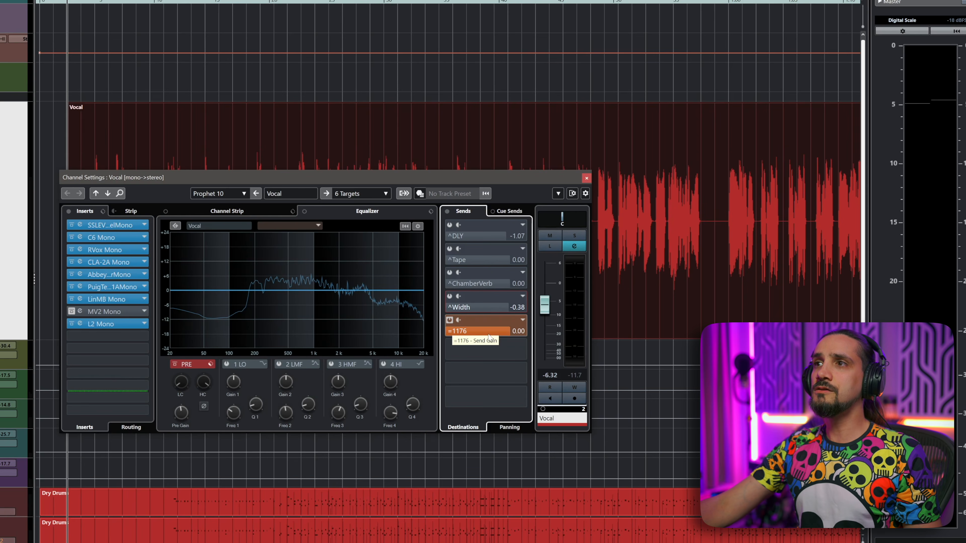
- Open the CLA-76 from the Vocal's =1176 send, move its window higher, and display the =1176 channel's settings
{"action": "double_click", "coordinate": [478, 330]}
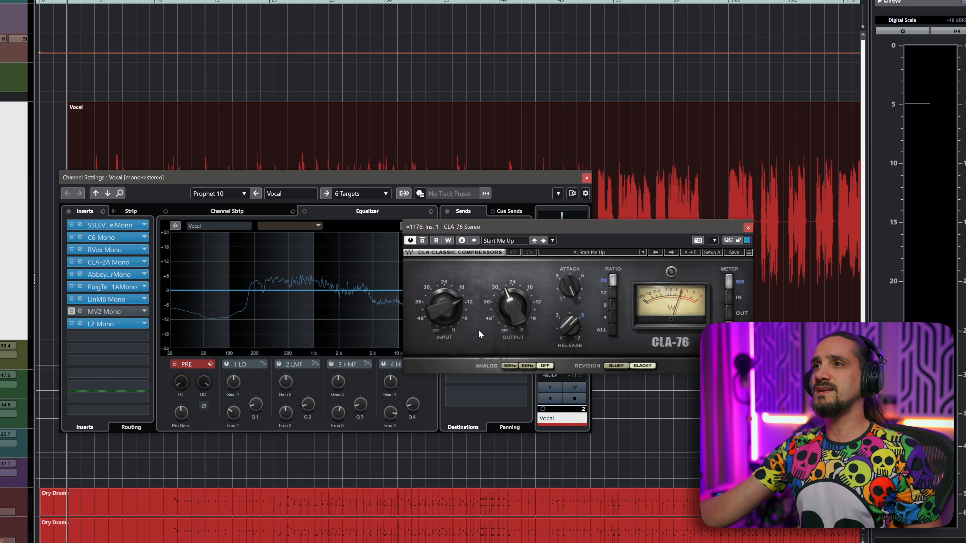
{"action": "left_click_drag", "start_coordinate": [555, 221], "coordinate": [230, 88]}
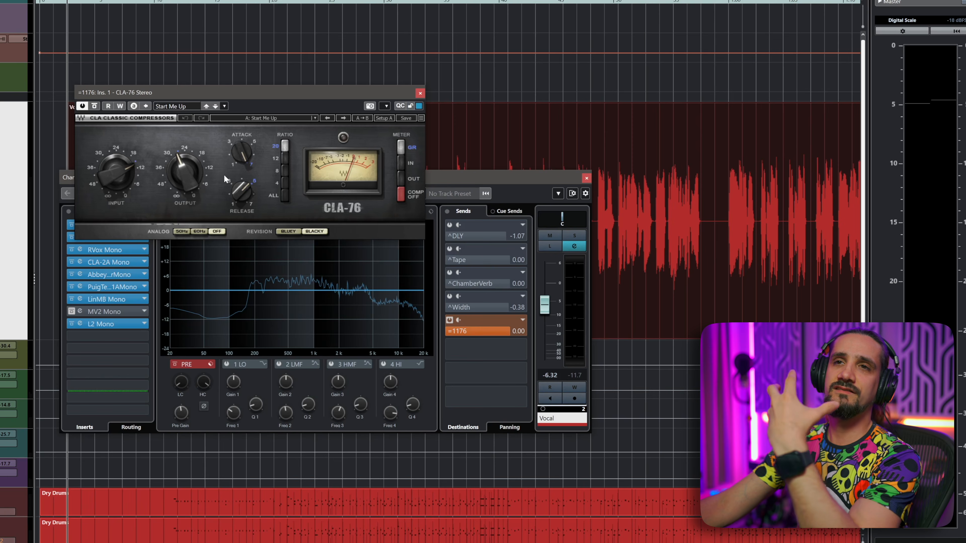
{"action": "left_click", "coordinate": [26, 443]}
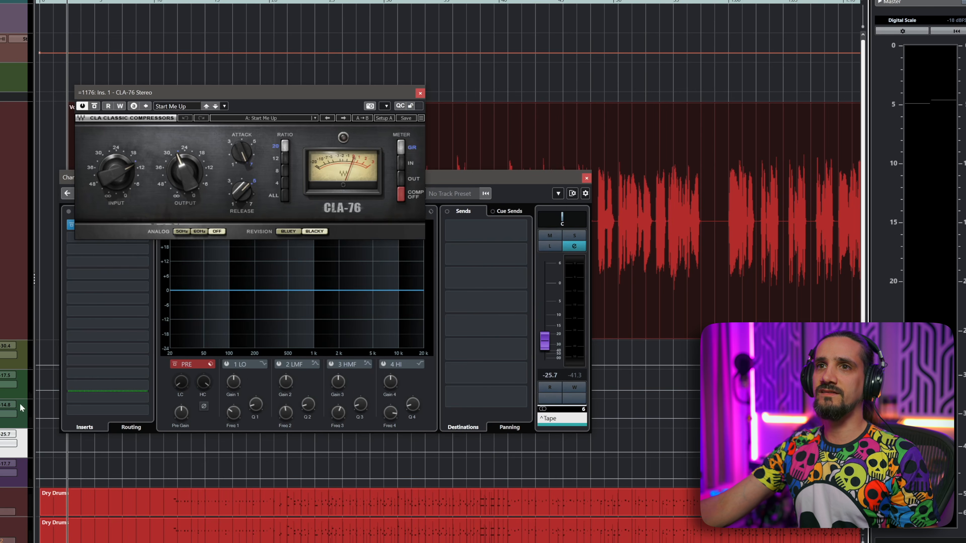
{"action": "left_click", "coordinate": [23, 360]}
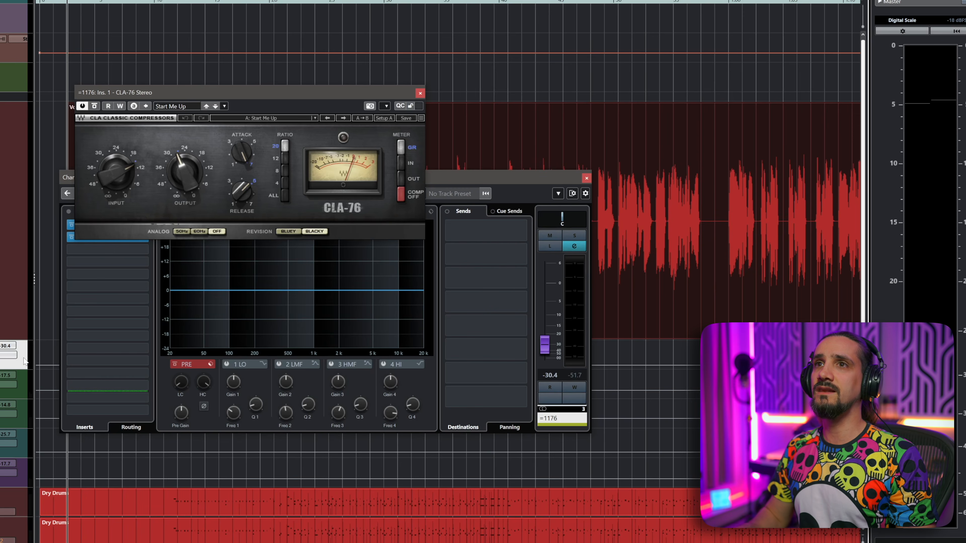
- Play the =1176 channel in Listen mode, raise its fader to -3.52, and set the CLA-76's release to 5.80
{"action": "key", "text": "space"}
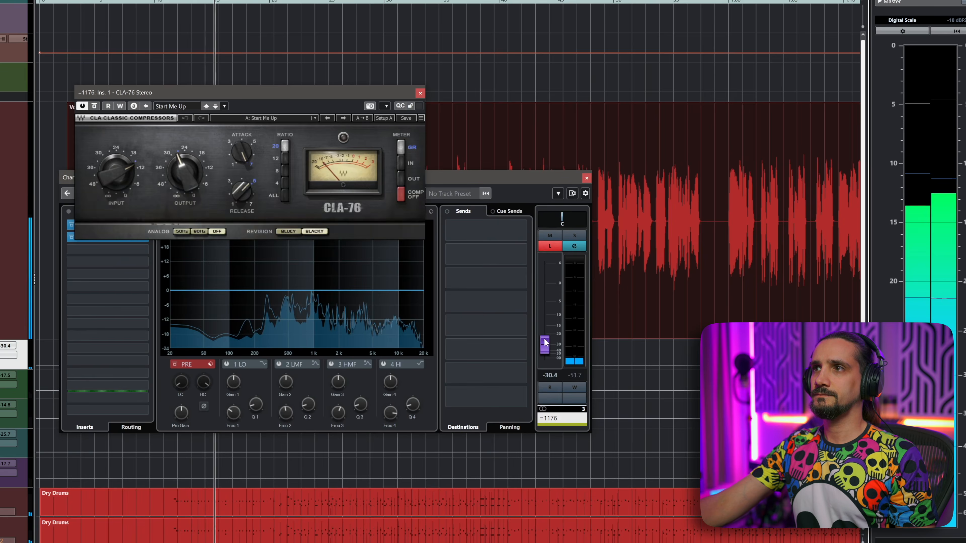
{"action": "left_click_drag", "start_coordinate": [545, 345], "coordinate": [548, 293]}
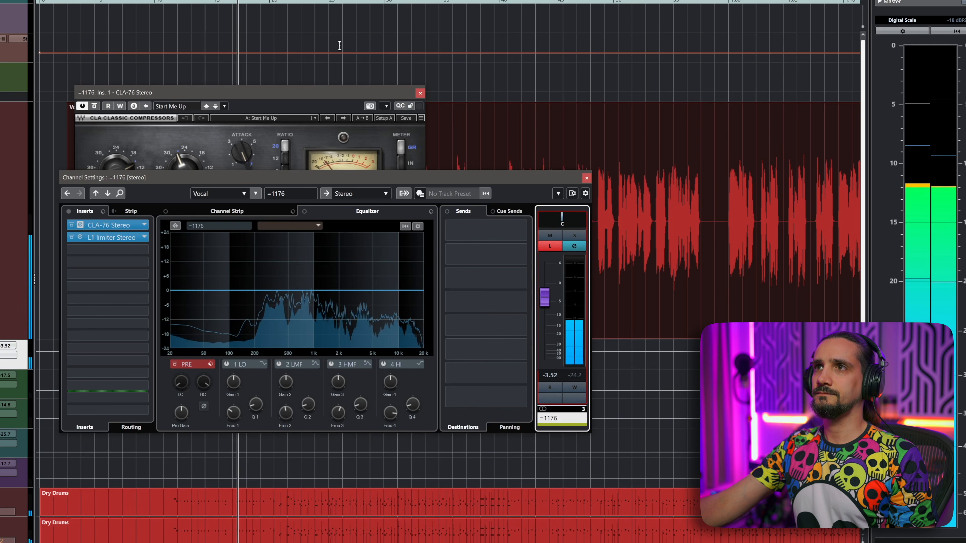
{"action": "left_click", "coordinate": [327, 87]}
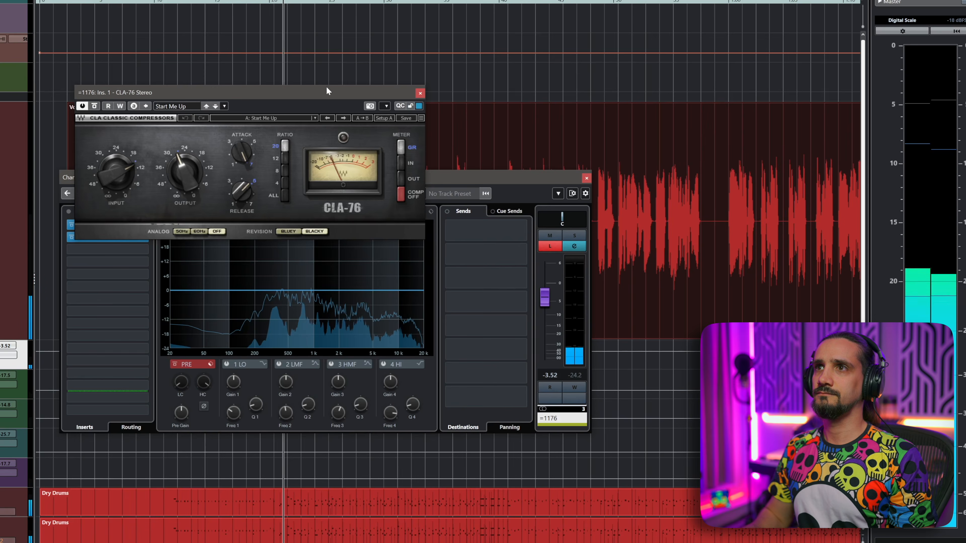
{"action": "left_click_drag", "start_coordinate": [242, 192], "coordinate": [242, 181]}
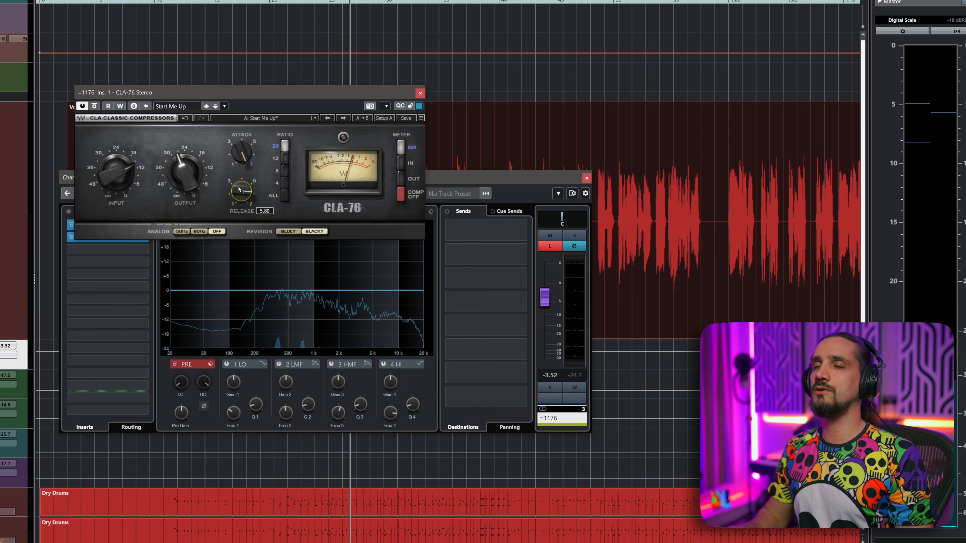
{"action": "key", "text": "KP_0"}
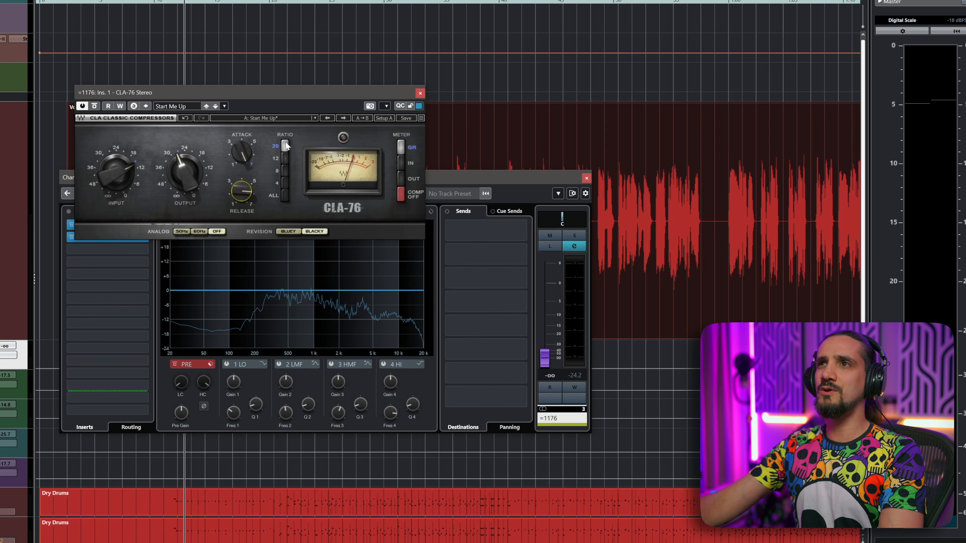
- Play the mix while blending in the =1176 channel, and settle its fader at -19.6
{"action": "left_click", "coordinate": [242, 158]}
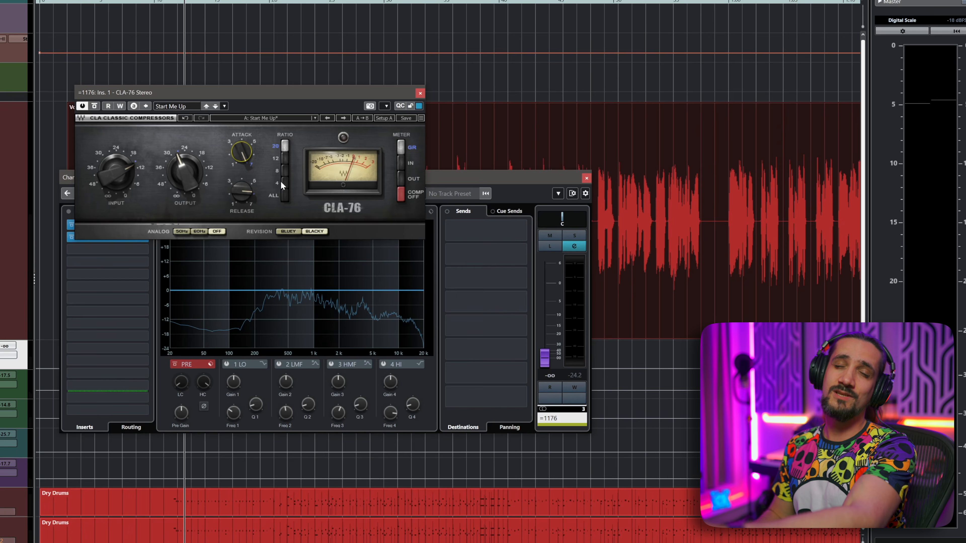
{"action": "key", "text": "space"}
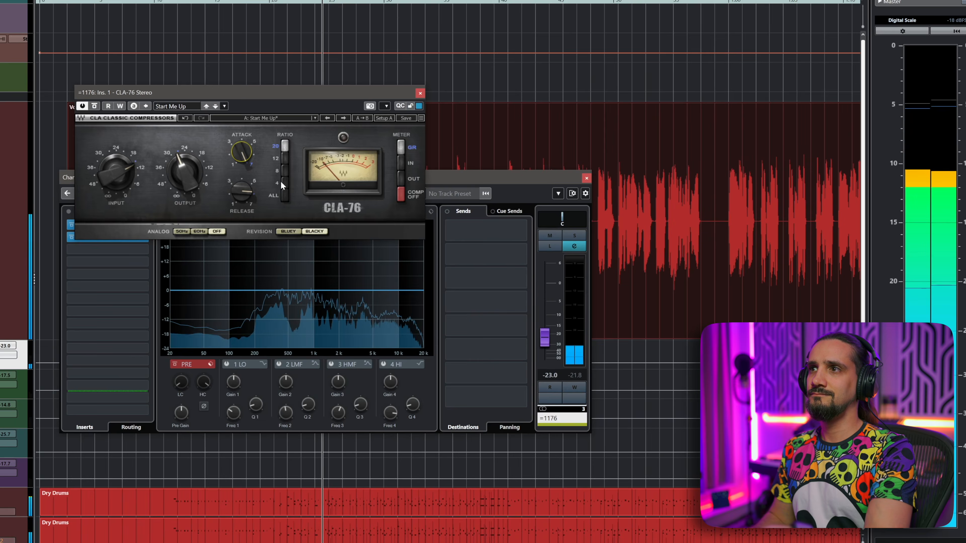
{"action": "key", "text": "space"}
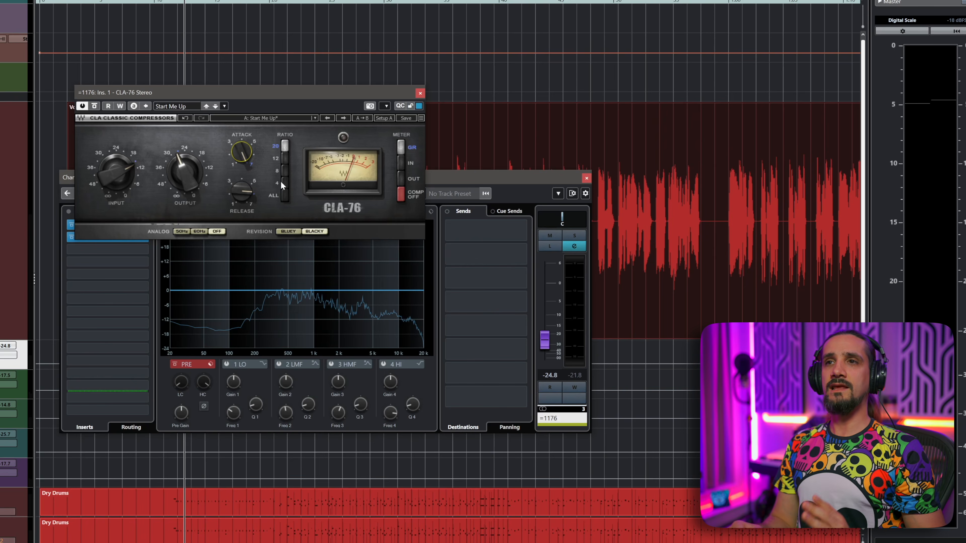
{"action": "left_click", "coordinate": [1, 190]}
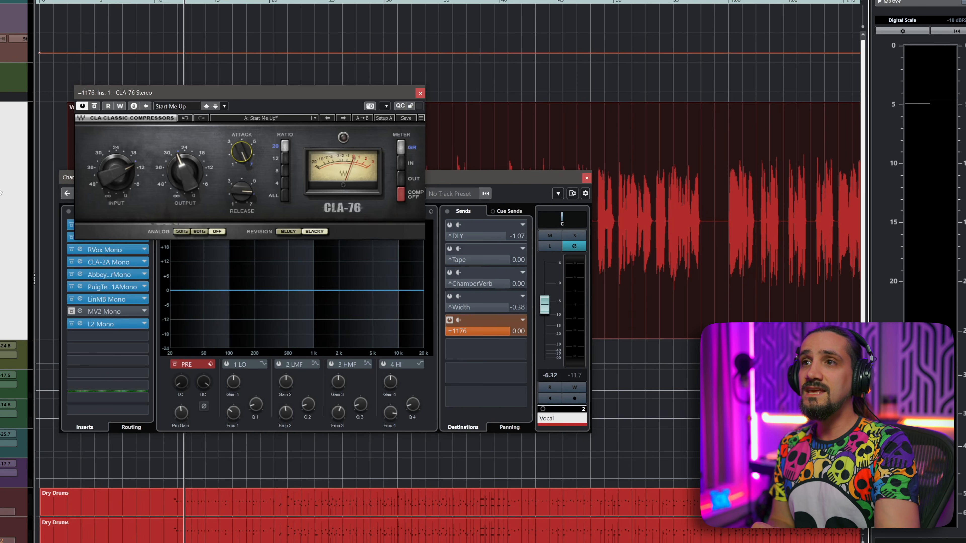
{"action": "key", "text": "Down"}
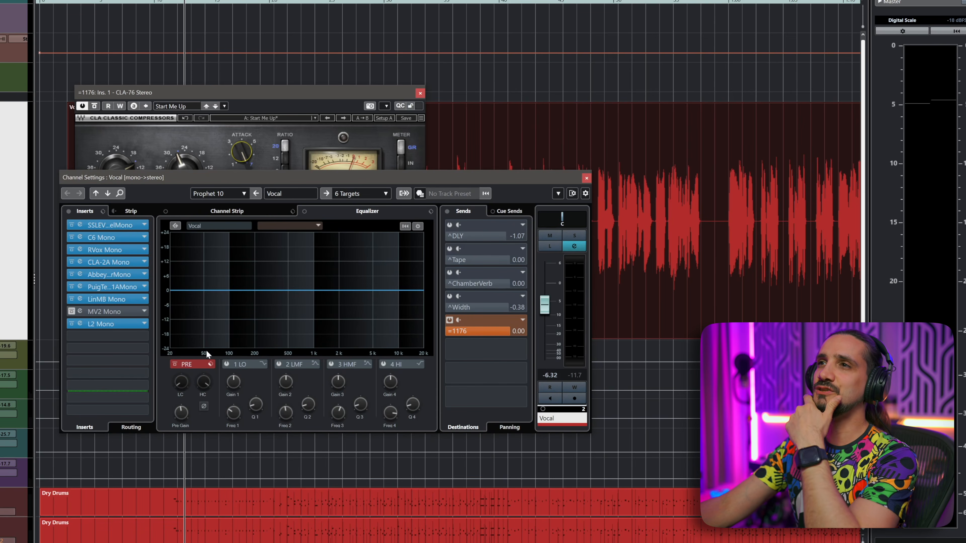
- Activate the Vocal's ^Tape send, shift the Kramer Tape window away from the fader, and play the mix while setting ^Tape's level to -13.4
{"action": "left_click", "coordinate": [449, 248]}
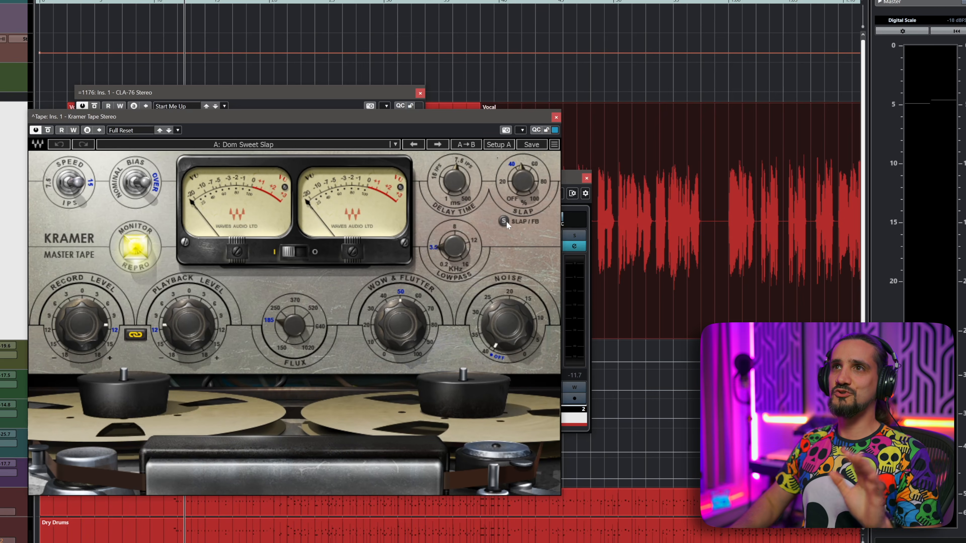
{"action": "key", "text": "space"}
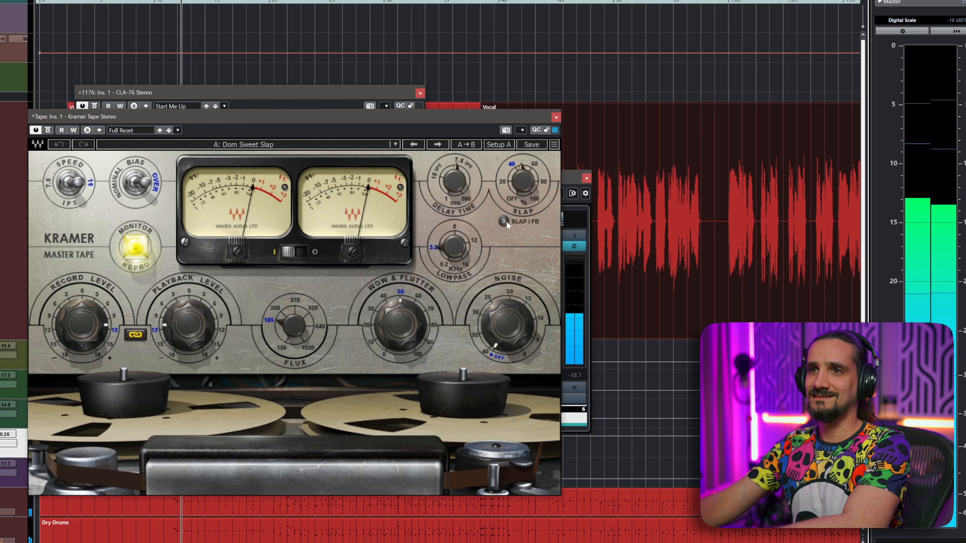
{"action": "left_click_drag", "start_coordinate": [503, 115], "coordinate": [454, 98]}
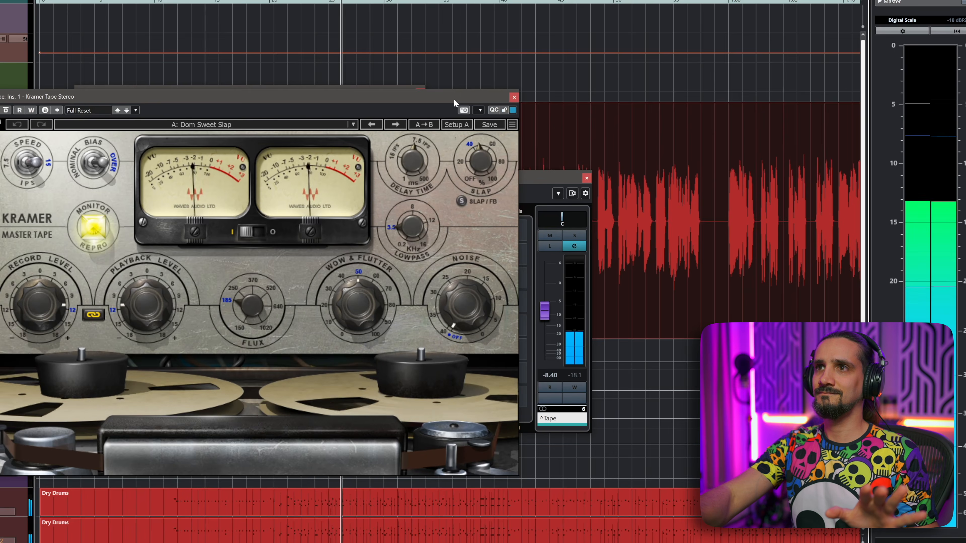
{"action": "key", "text": "space"}
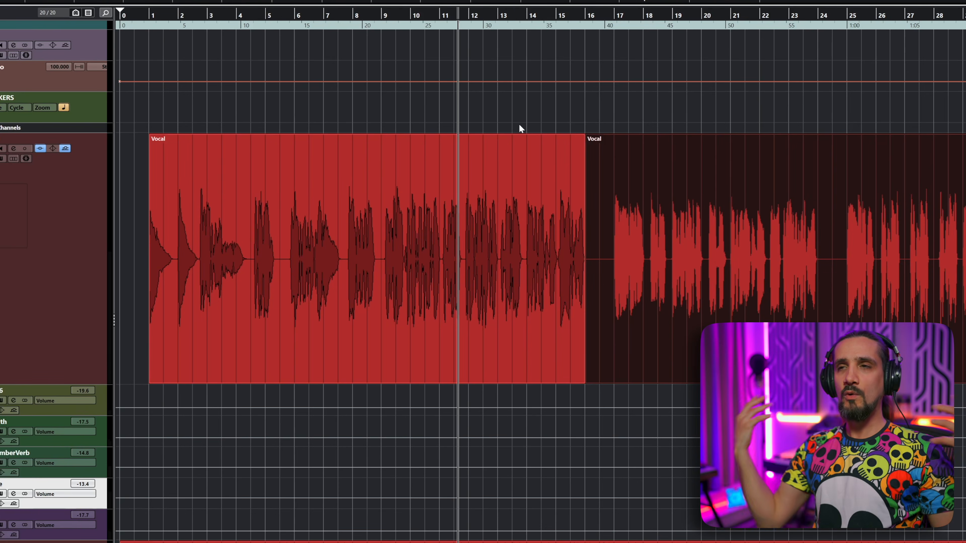
{"action": "left_click", "coordinate": [79, 262]}
{"action": "key", "text": "e"}
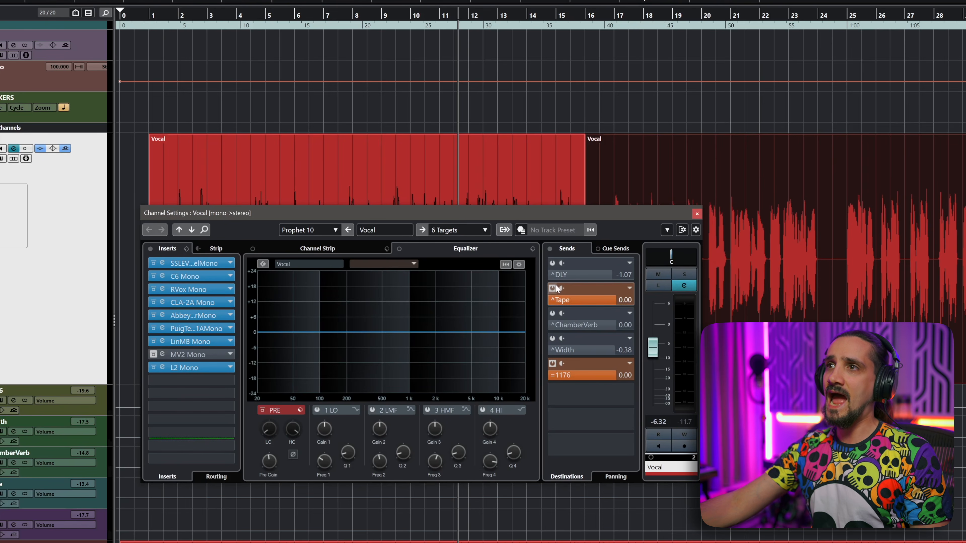
{"action": "left_click", "coordinate": [552, 339]}
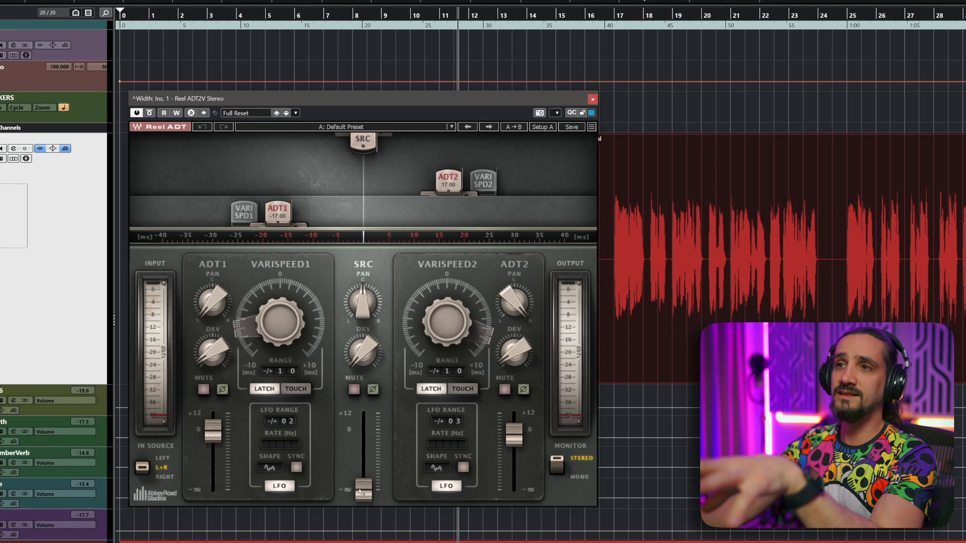
- Raise the Reel ADT2V's SRC fader, return it to -144.0, and check the ADT2 pan value
{"action": "mouse_move", "coordinate": [363, 492]}
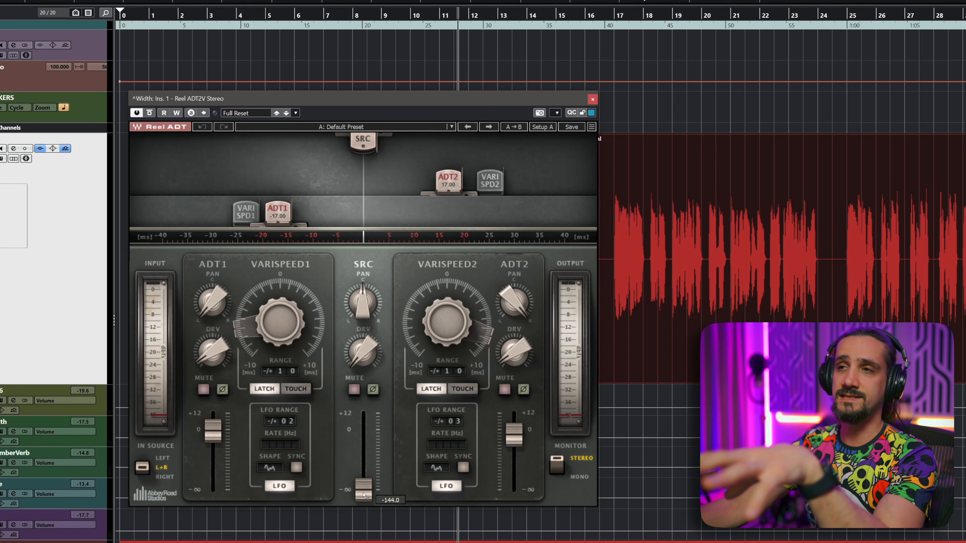
{"action": "left_click", "coordinate": [363, 493]}
{"action": "left_click_drag", "start_coordinate": [364, 493], "coordinate": [363, 438]}
{"action": "left_click_drag", "start_coordinate": [363, 437], "coordinate": [364, 492]}
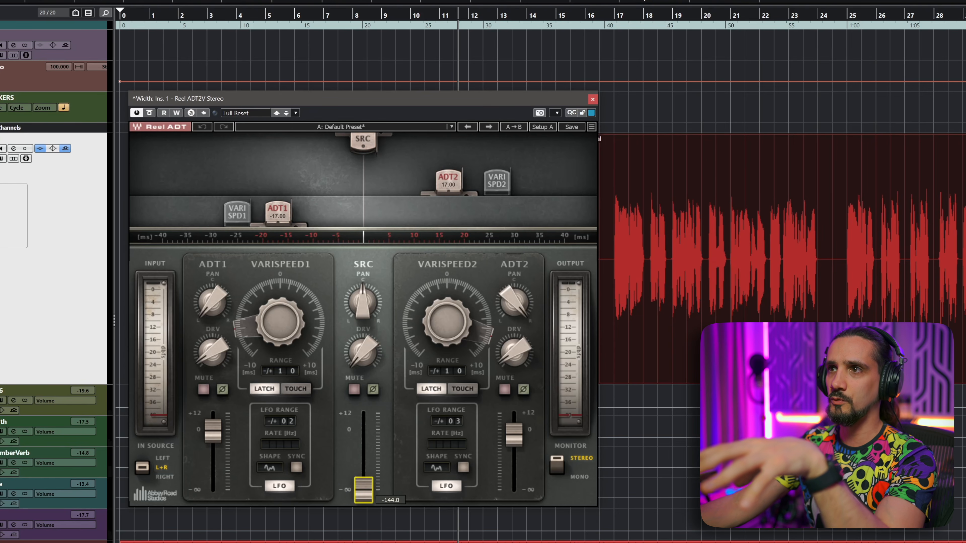
{"action": "mouse_move", "coordinate": [515, 298]}
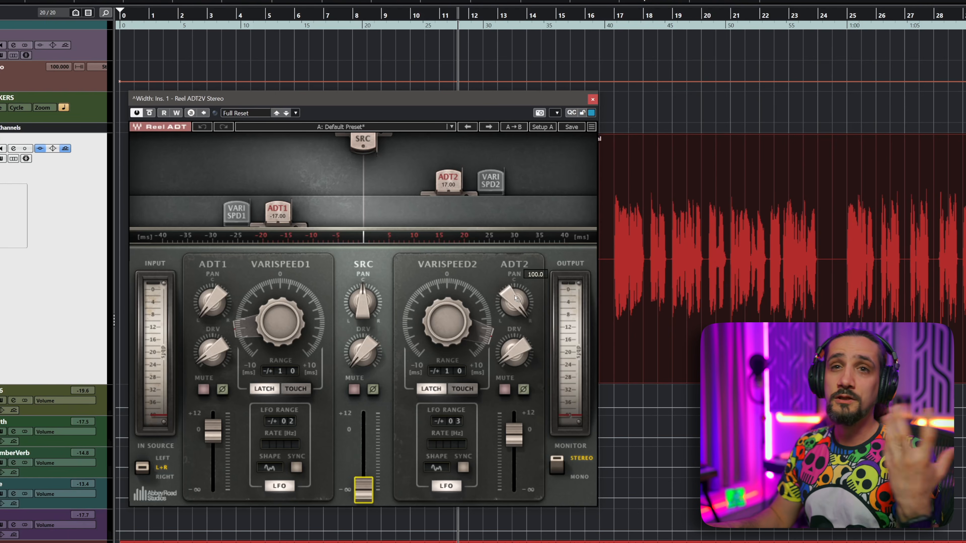
- Play the mix with the Reel ADT2V in view, blending in the ^Width channel's fader from -oo up to -2.22
{"action": "key", "text": "space"}
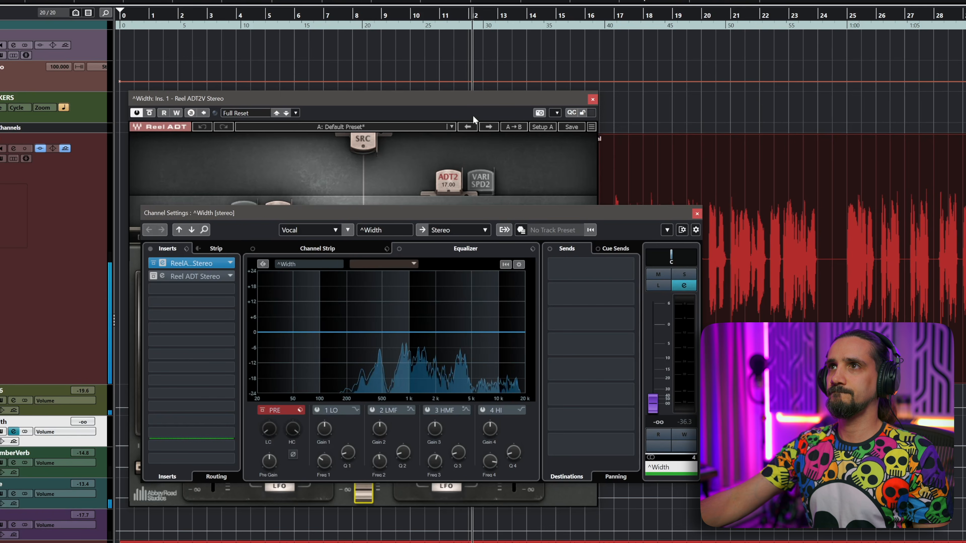
{"action": "left_click", "coordinate": [470, 103]}
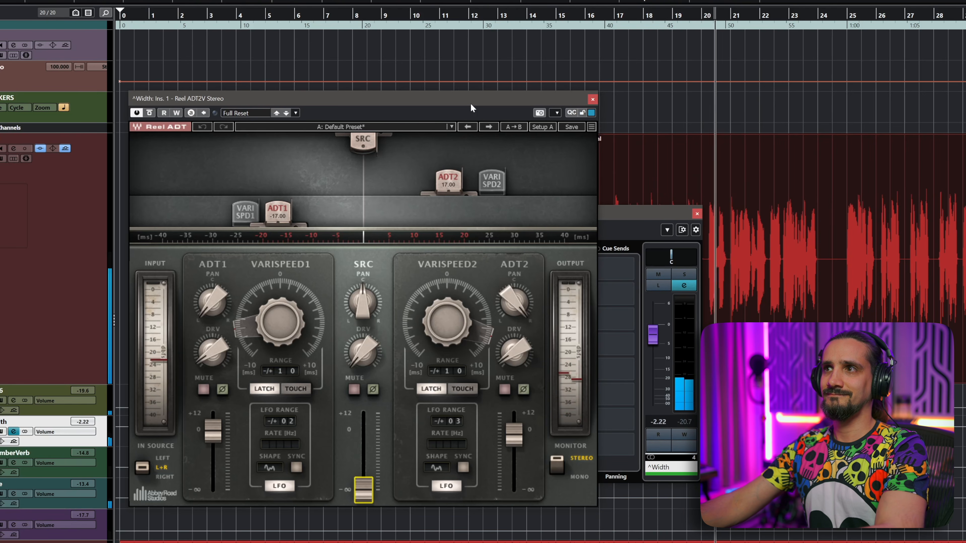
{"action": "key", "text": "space"}
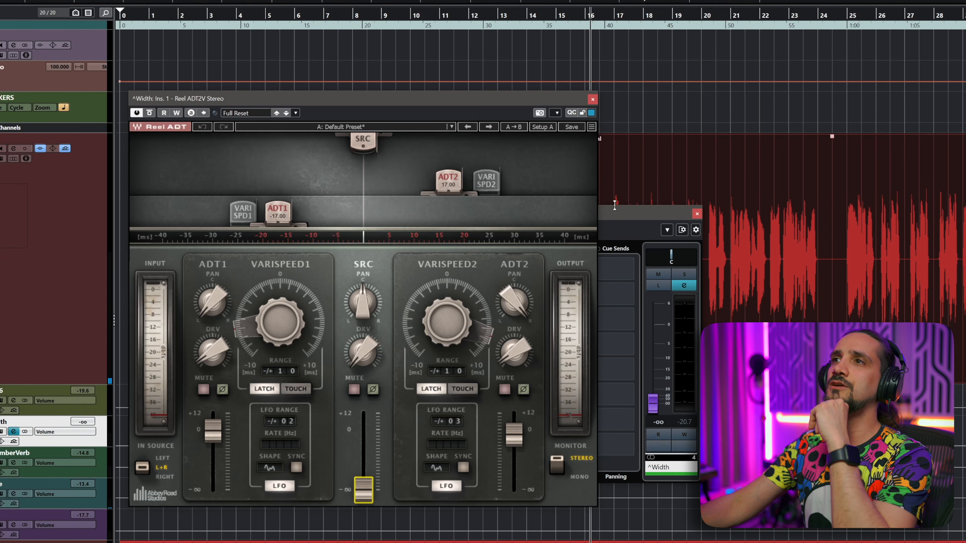
- Enable the ^Width channel's 4 HI band at 8.95 kHz and -0.8 dB, and compare its fader at -8.44 and -oo during playback
{"action": "left_click", "coordinate": [627, 214]}
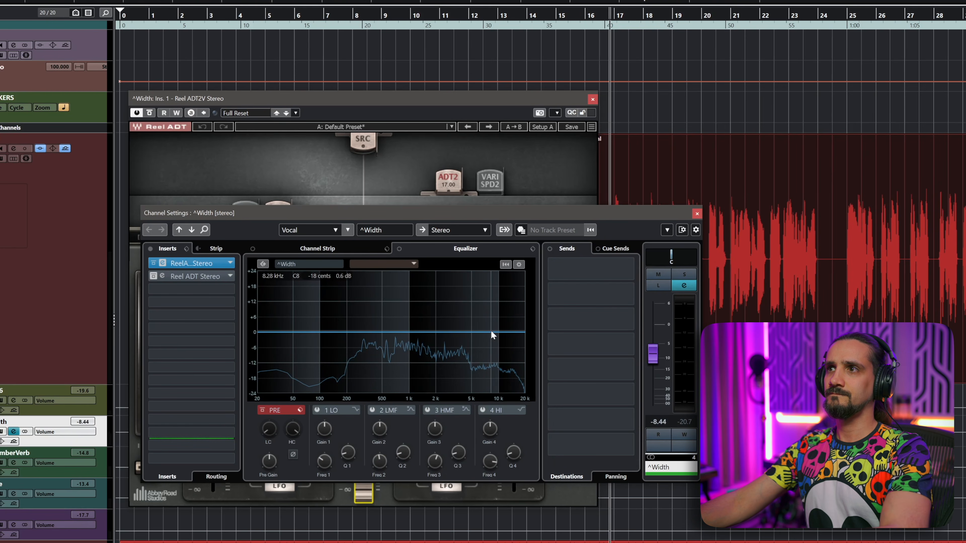
{"action": "mouse_move", "coordinate": [491, 330]}
{"action": "left_mouse_down"}
{"action": "mouse_move", "coordinate": [497, 277]}
{"action": "mouse_move", "coordinate": [480, 278]}
{"action": "mouse_move", "coordinate": [494, 331]}
{"action": "left_mouse_up"}
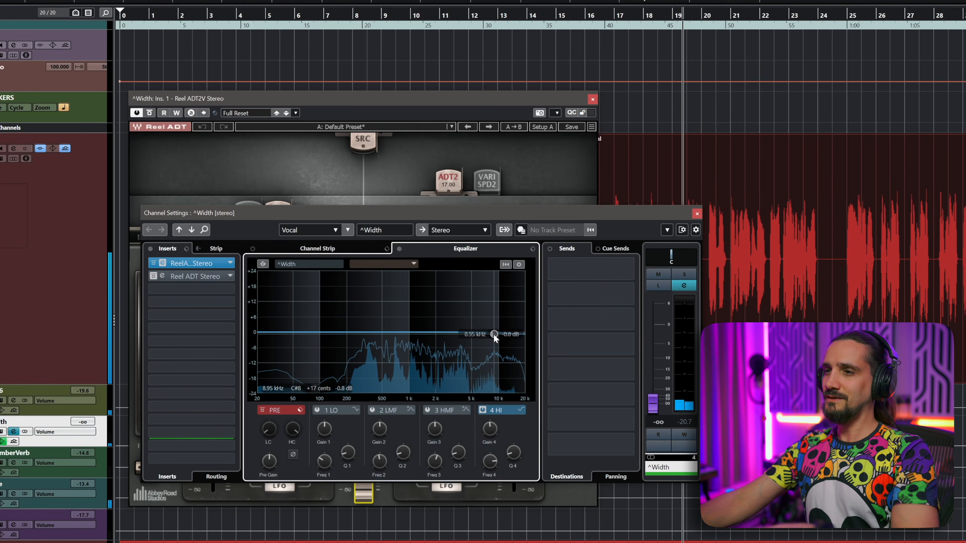
{"action": "key", "text": "space"}
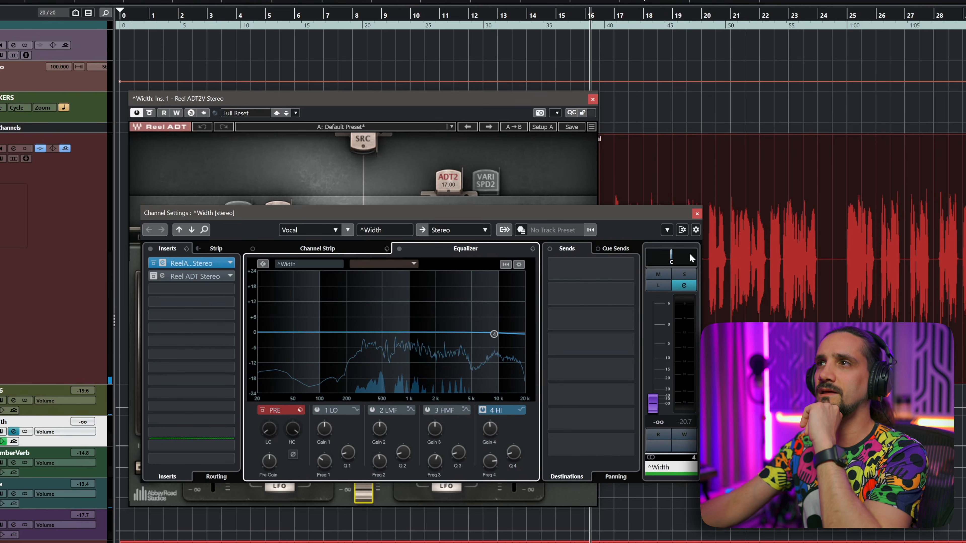
{"action": "left_click", "coordinate": [697, 214]}
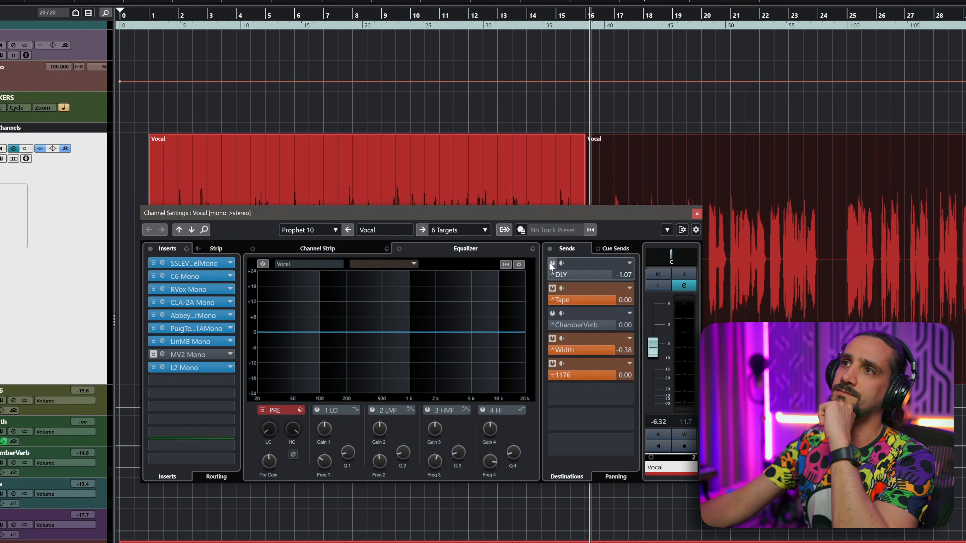
- Activate the Vocal's ^DLY send, open its H-Delay, and move the plug-in window over the arrangement
{"action": "left_click", "coordinate": [549, 262]}
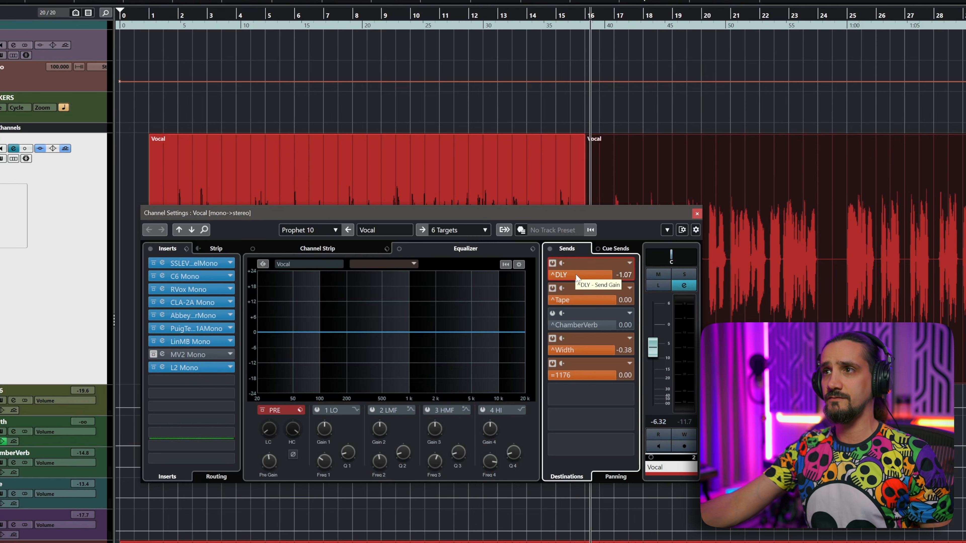
{"action": "left_click", "coordinate": [577, 278]}
{"action": "left_click_drag", "start_coordinate": [636, 68], "coordinate": [280, 70]}
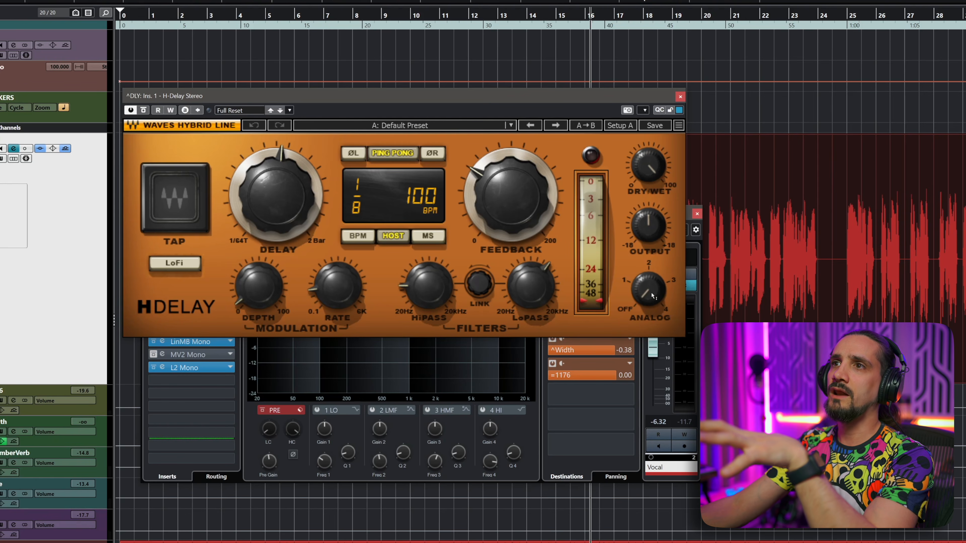
- Set the H-Delay's HiPass to 69 Hz and LoPass to 1.55 kHz, and play the mix while bringing the ^DLY fader to -12.5
{"action": "left_click_drag", "start_coordinate": [429, 286], "coordinate": [429, 283]}
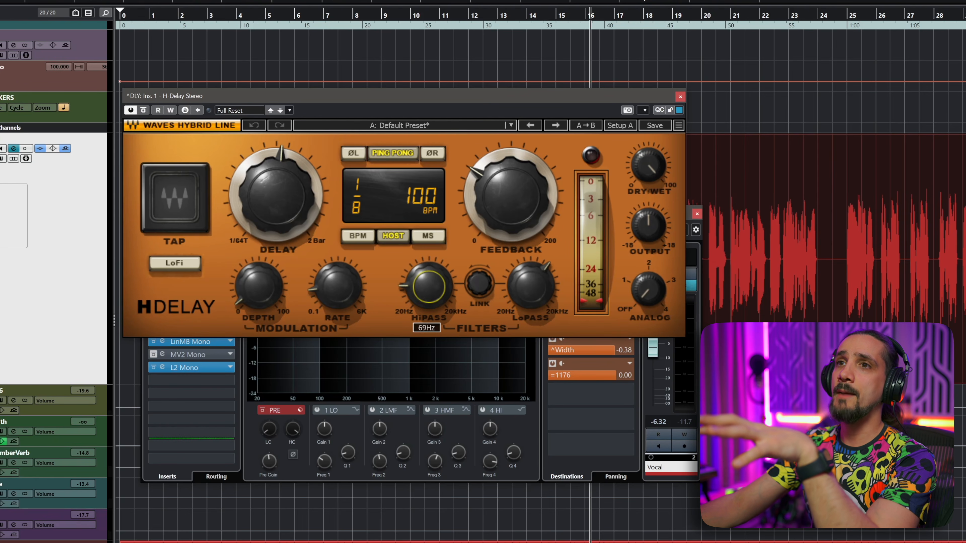
{"action": "left_click", "coordinate": [513, 290]}
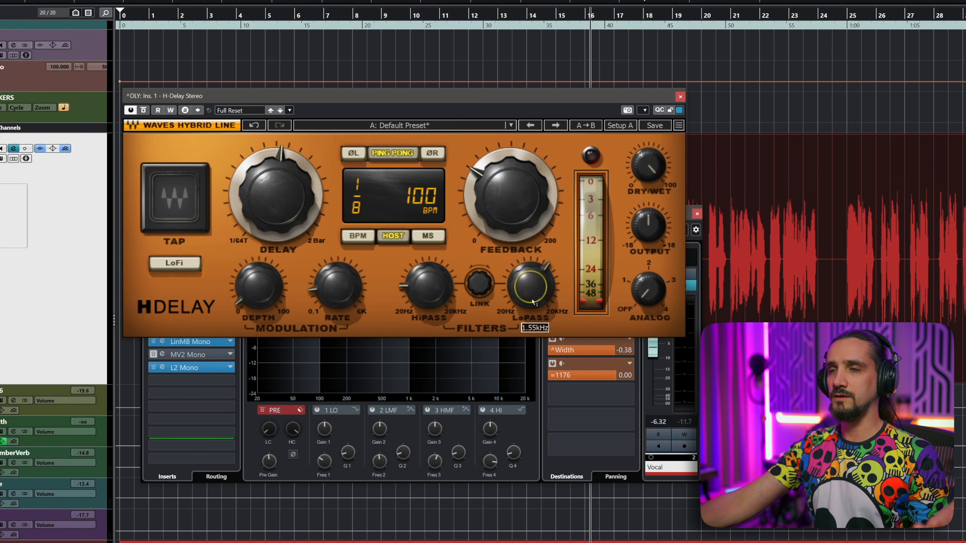
{"action": "key", "text": "."}
{"action": "key", "text": "space"}
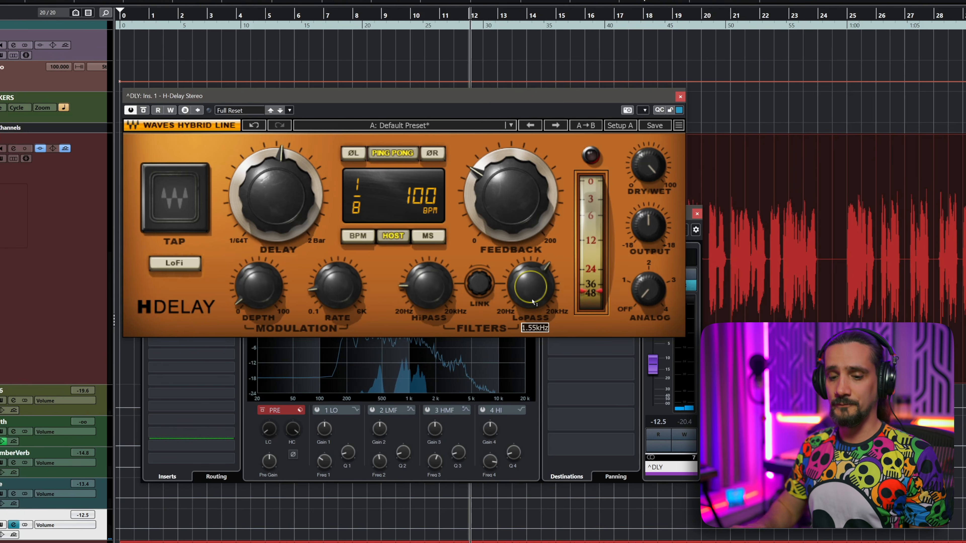
- Activate the Vocal's ^ChamberVerb send, open and reposition its Abbey Road Chambers, and close the H-Delay
{"action": "left_click", "coordinate": [46, 332]}
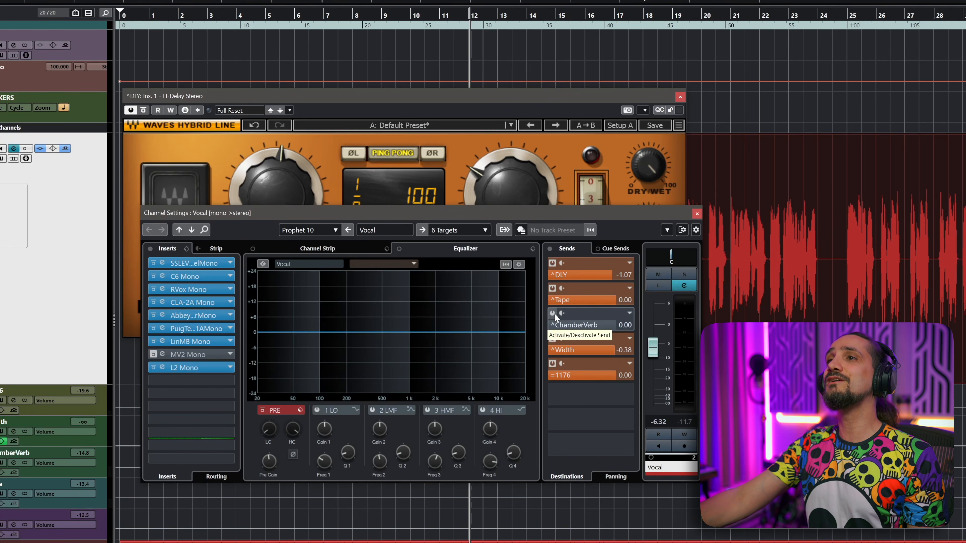
{"action": "left_click", "coordinate": [555, 313]}
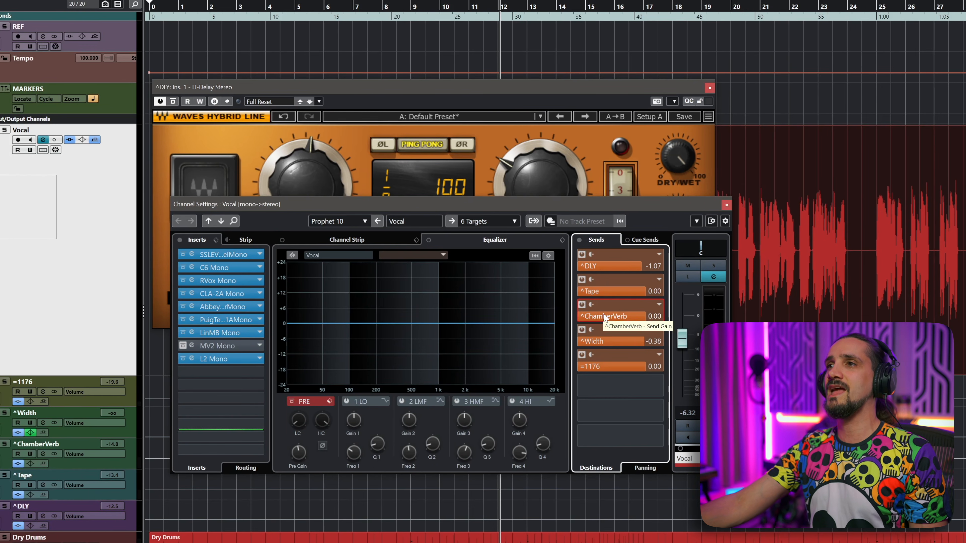
{"action": "double_click", "coordinate": [604, 315]}
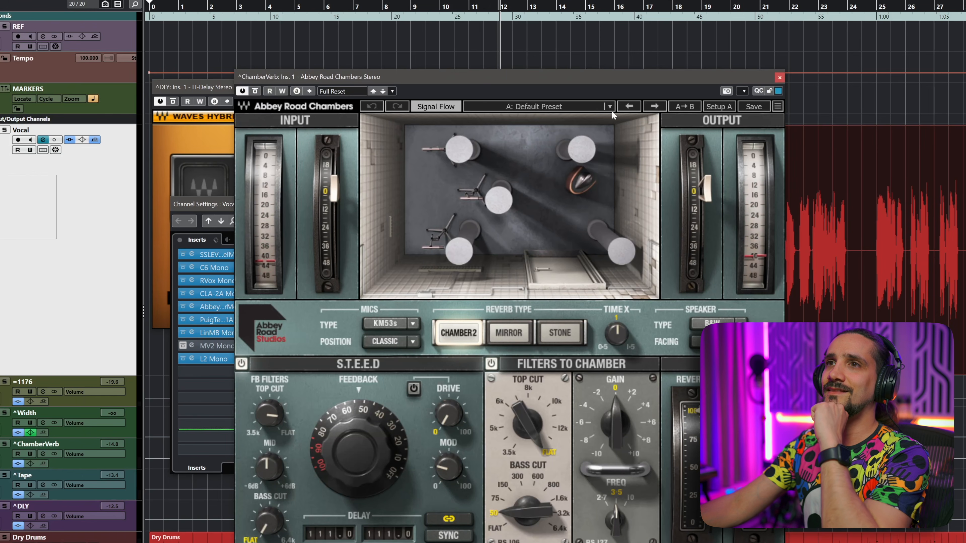
{"action": "left_click_drag", "start_coordinate": [612, 80], "coordinate": [521, 66]}
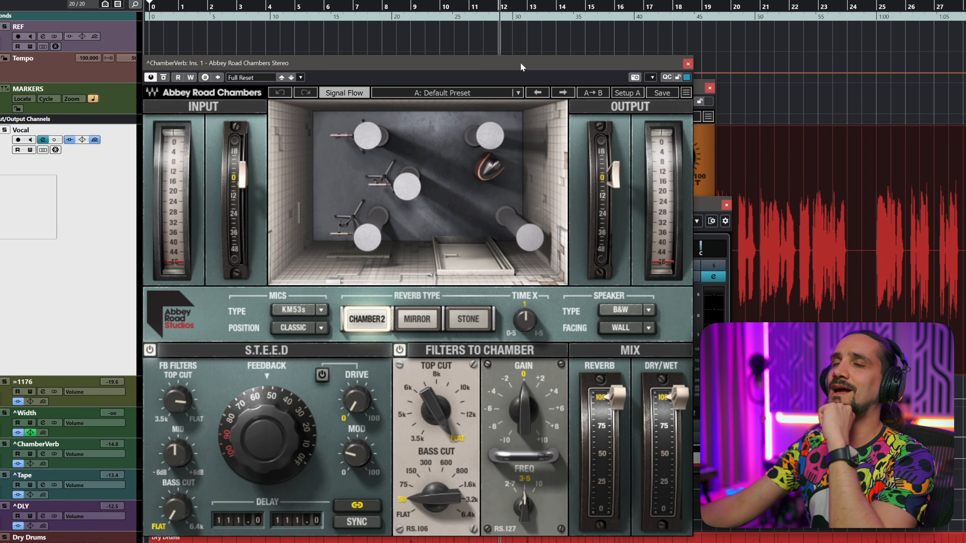
{"action": "left_click", "coordinate": [710, 88]}
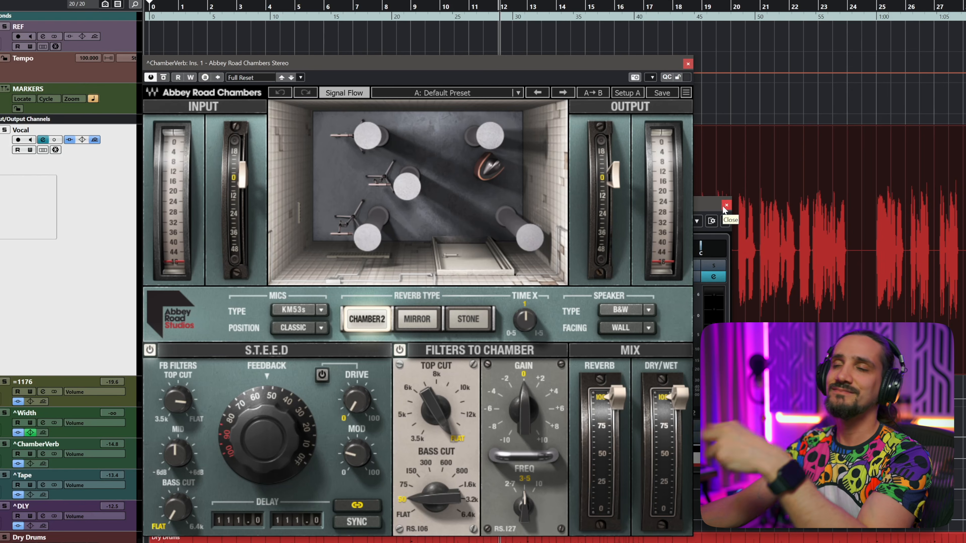
- Display the ^ChamberVerb channel's settings and lower its fader to -oo
{"action": "key", "text": "e"}
{"action": "key", "text": "e"}
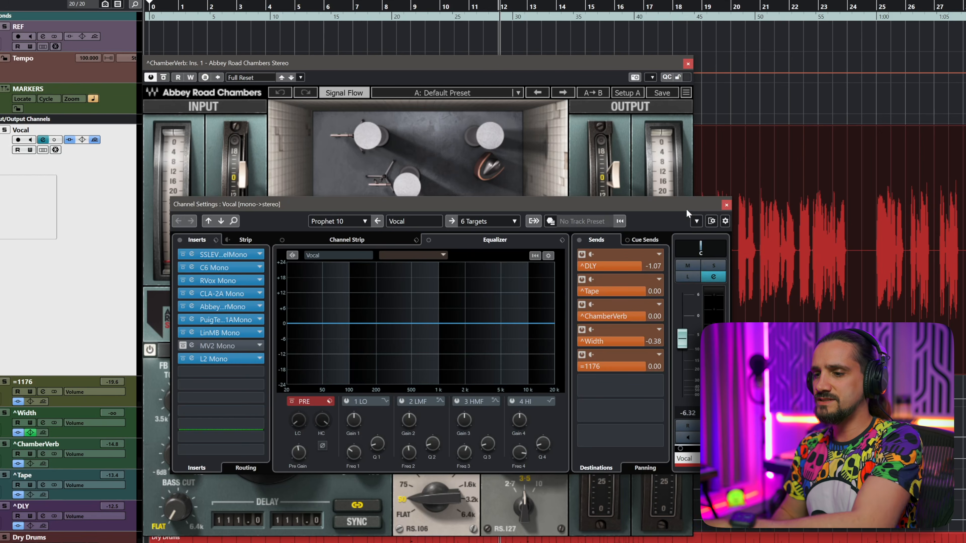
{"action": "key", "text": "Down"}
{"action": "key", "text": "Down"}
{"action": "key", "text": "Down"}
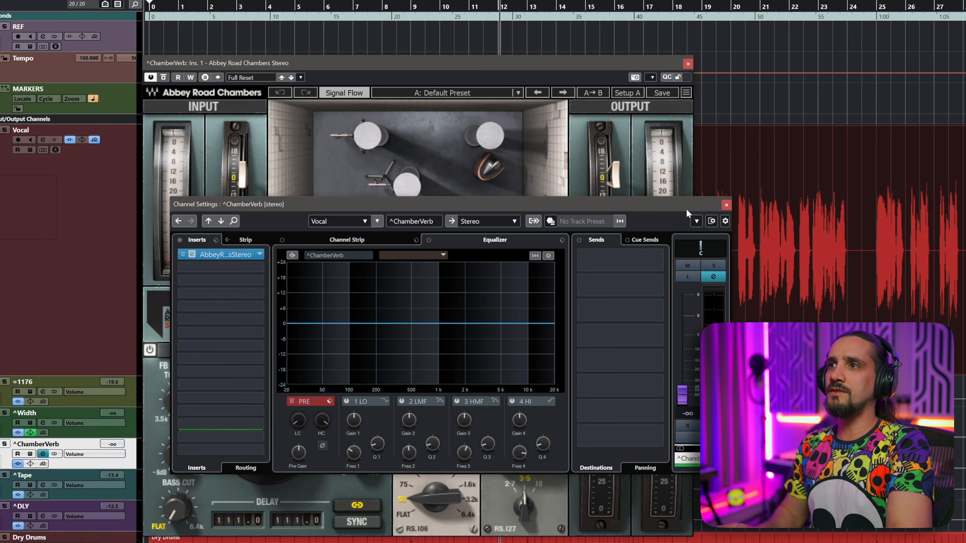
- Show the Abbey Road Chambers and play the mix from the start, balancing ^ChamberVerb at -14.8, ^Width at -17.3, ^Tape at -12.0 and ^DLY at -11.6
{"action": "left_click", "coordinate": [612, 64]}
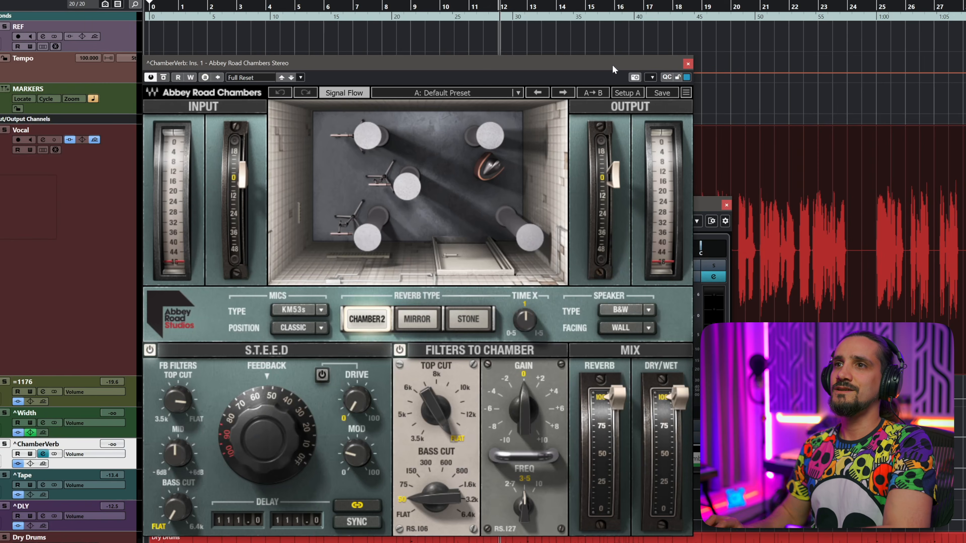
{"action": "key", "text": "KP_Decimal"}
{"action": "key", "text": "space"}
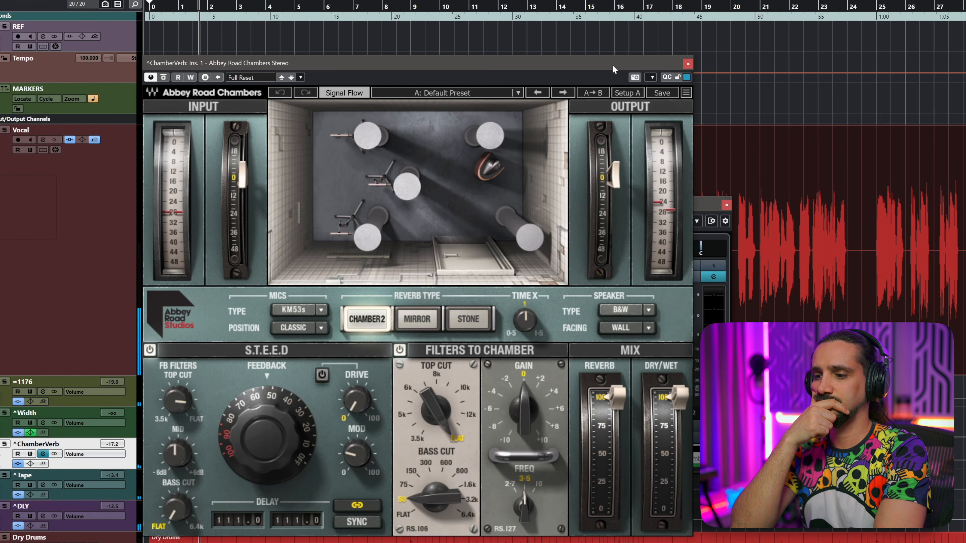
{"action": "key", "text": "Down"}
{"action": "key", "text": "Down"}
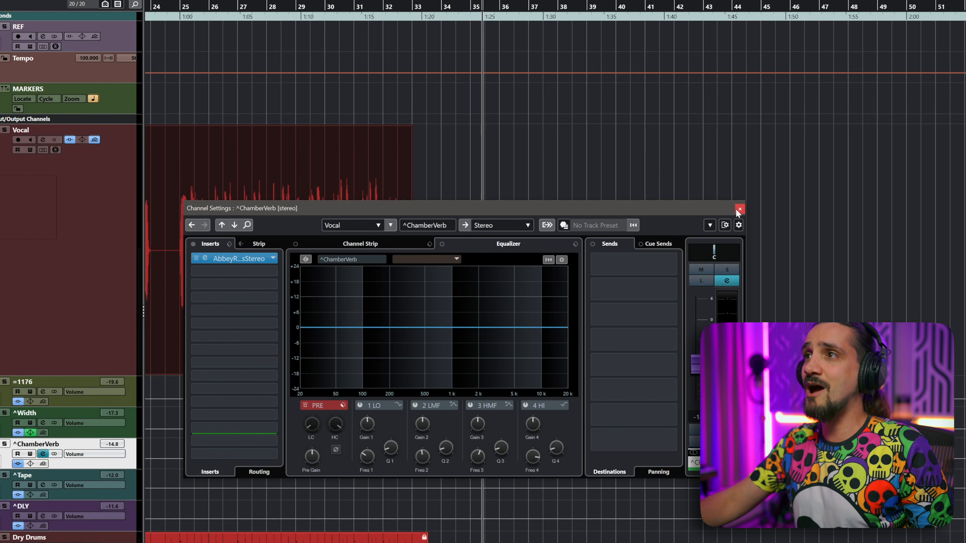
- Close the ^ChamberVerb settings and play the bypassed Vocal from bar 25, reactivating its inserts and sends to compare the sound
{"action": "left_click", "coordinate": [738, 210]}
{"action": "left_click", "coordinate": [371, 12]}
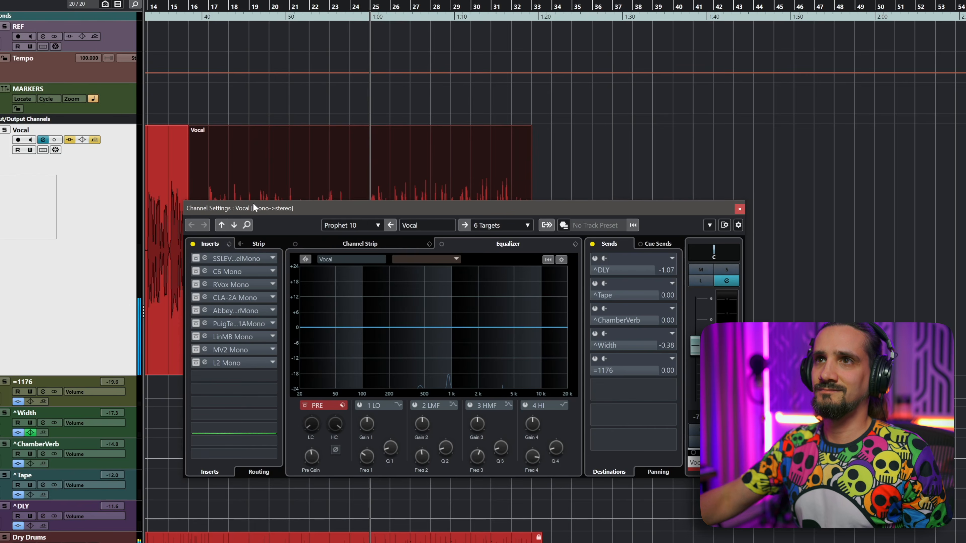
{"action": "key", "text": "space"}
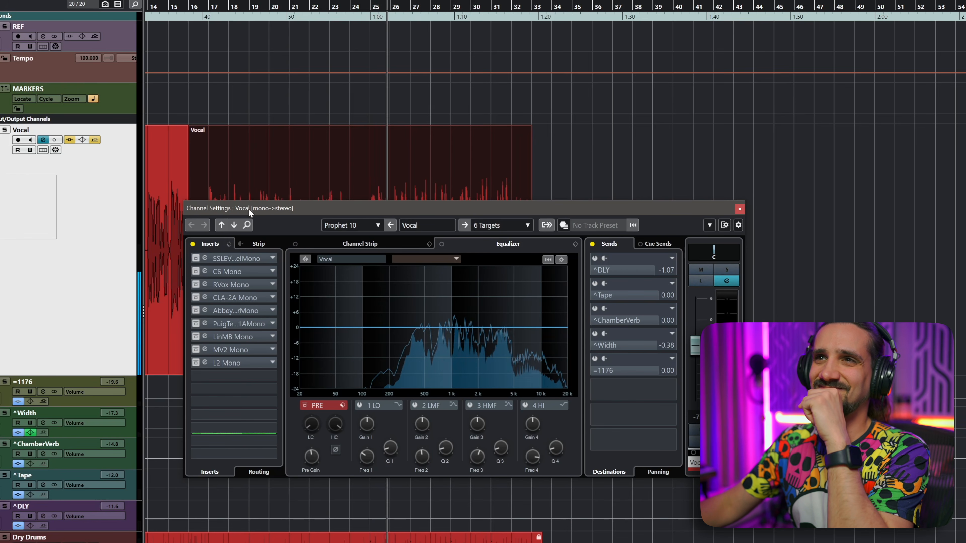
{"action": "left_click", "coordinate": [192, 244]}
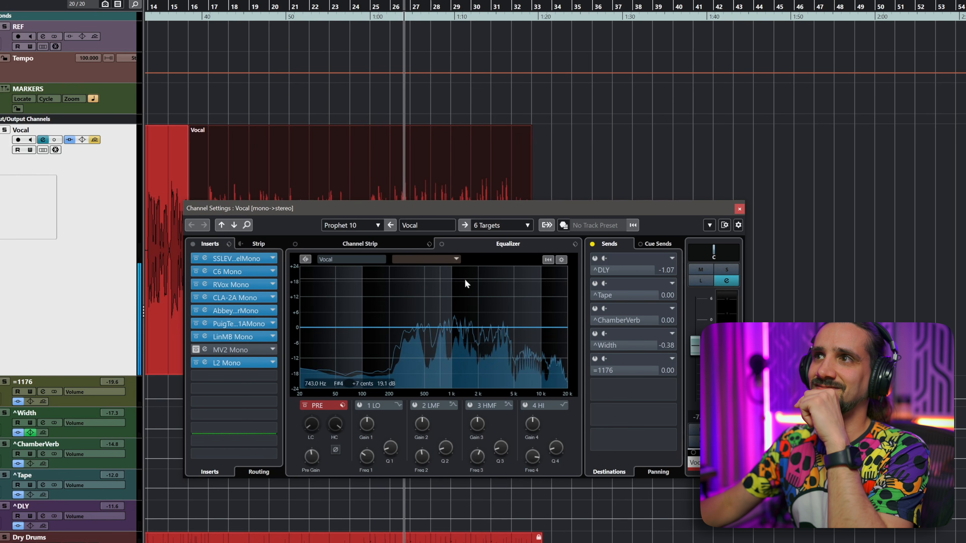
{"action": "left_click", "coordinate": [592, 244]}
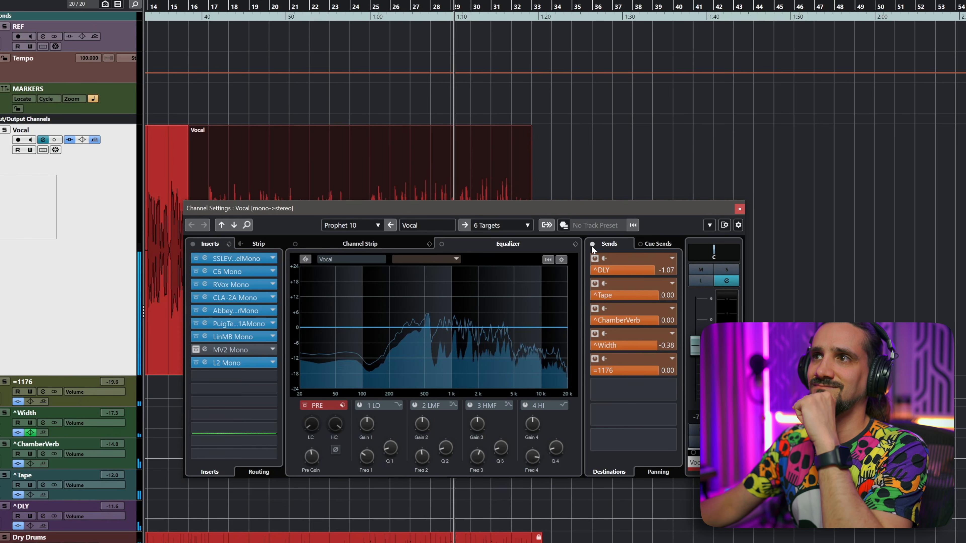
- Raise the ^Width fader to -2.79, ^ChamberVerb to -0.86 and ^DLY to -1.99 while the mix plays
{"action": "left_click", "coordinate": [632, 322]}
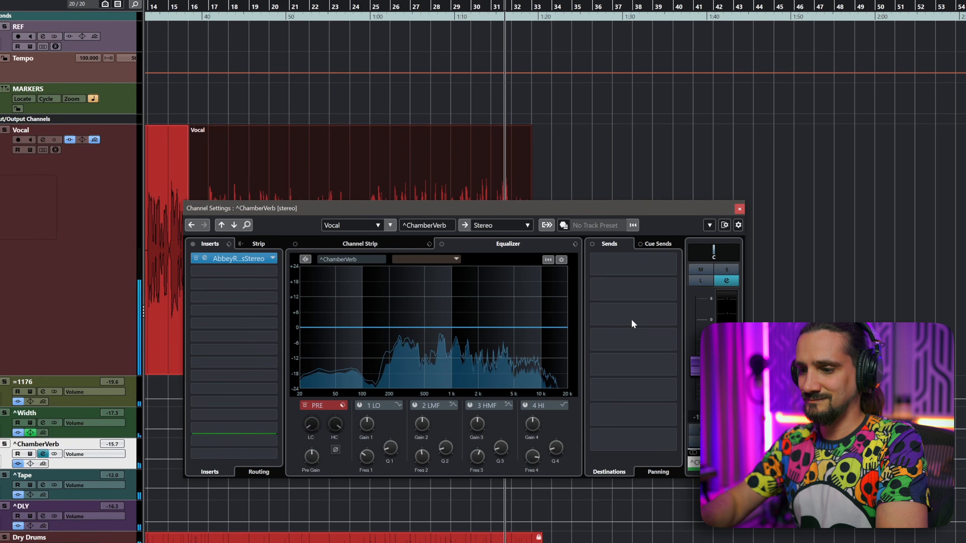
{"action": "key", "text": "Down"}
{"action": "key", "text": "Down"}
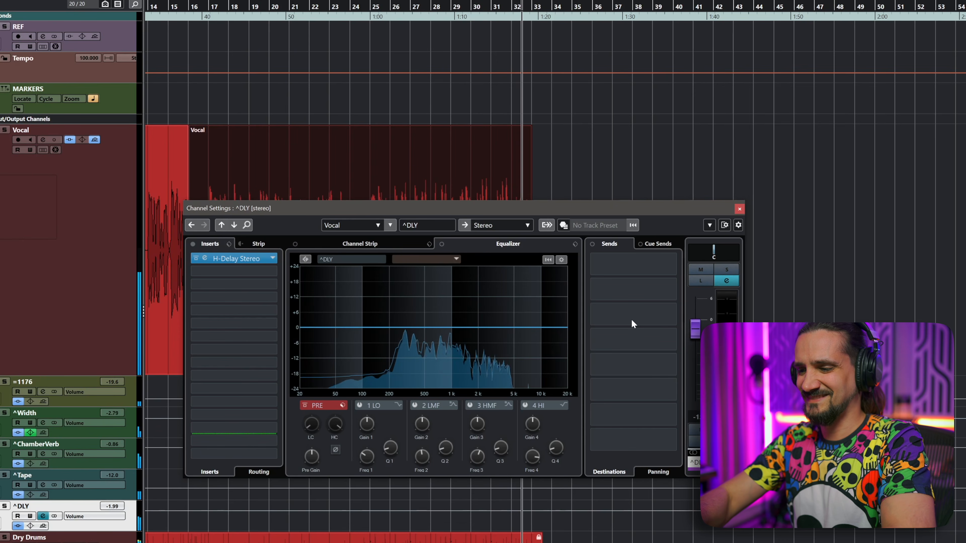